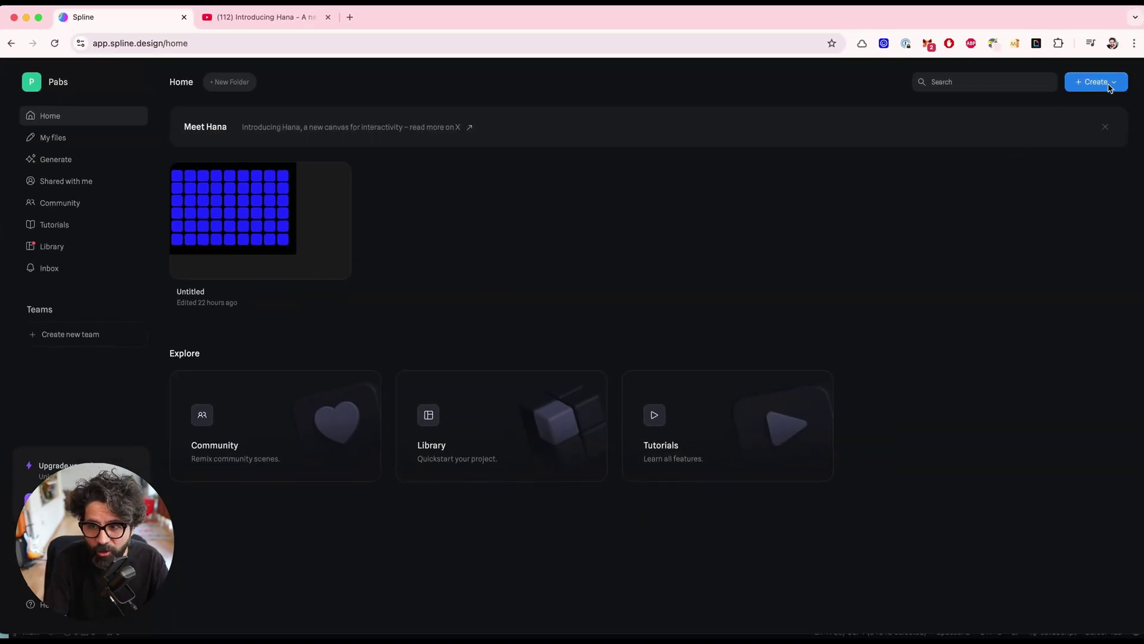
# Create a new Untitled Hana 2D design file from the Create menu
pyautogui.click(1102, 85)
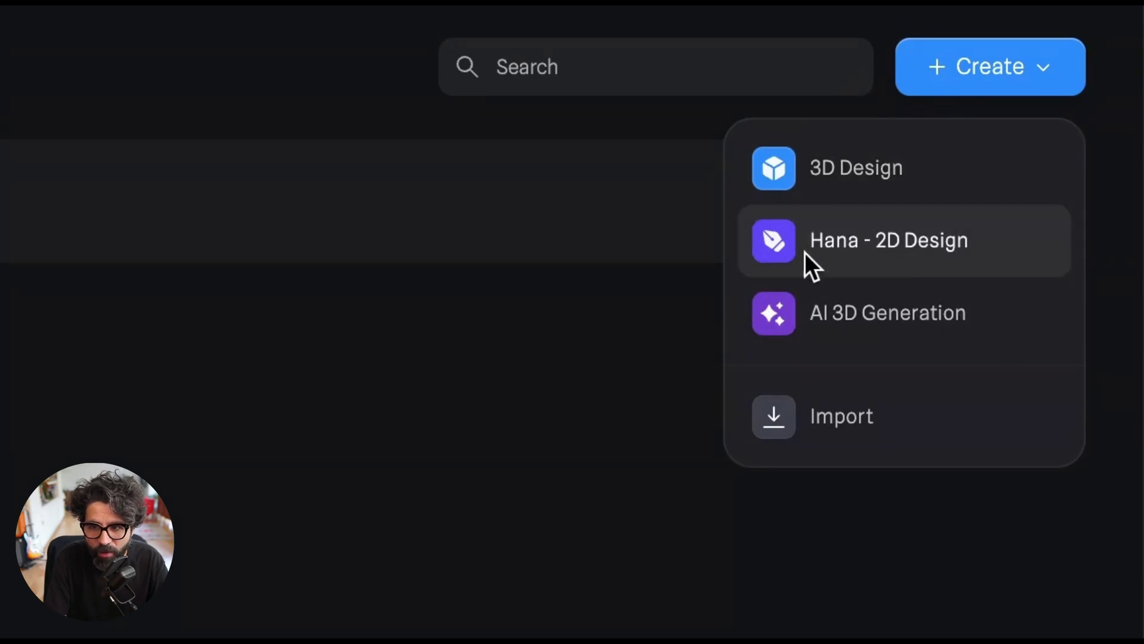
pyautogui.click(933, 248)
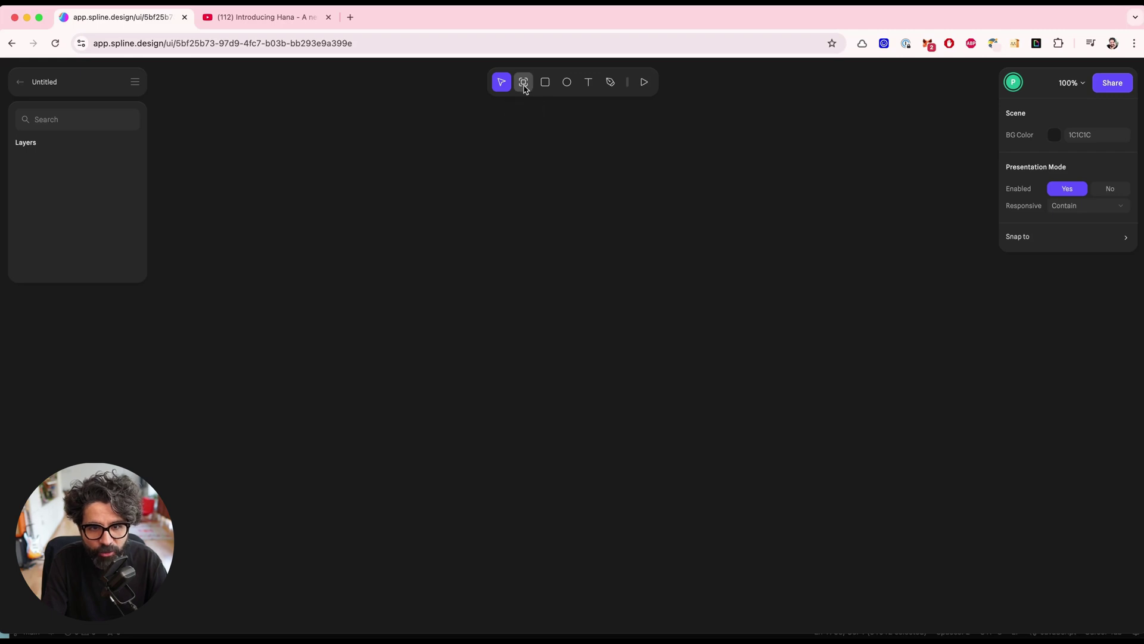
# Draw an 818 × 568 frame on the canvas and nudge it slightly down and right
pyautogui.click(524, 86)
pyautogui.moveTo(320, 157); pyautogui.dragTo(815, 500)
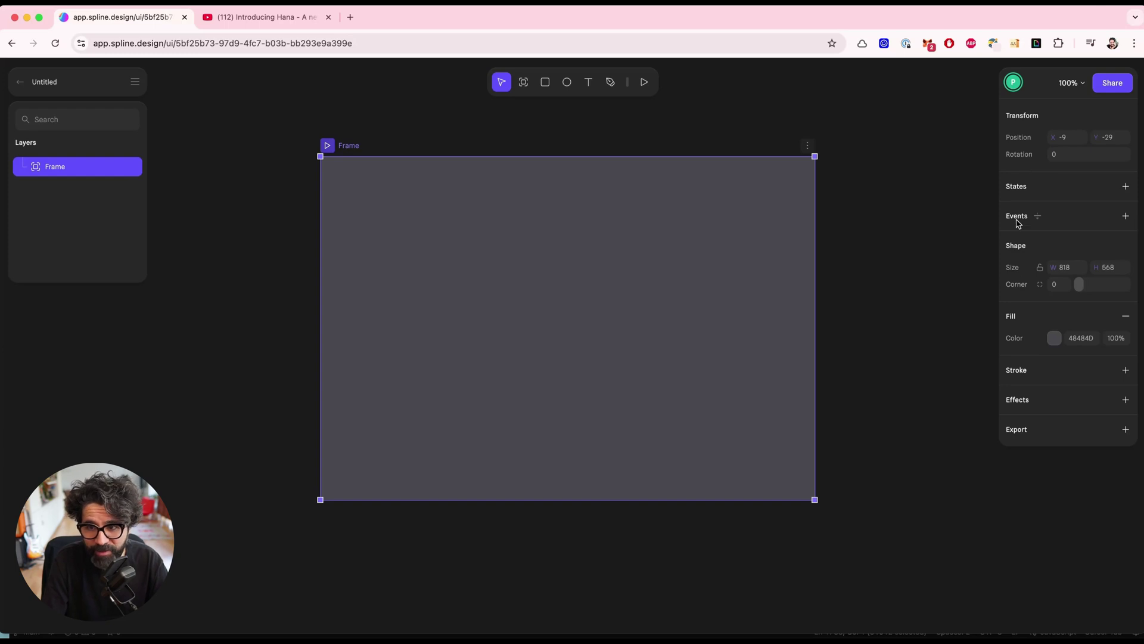
pyautogui.moveTo(565, 256); pyautogui.dragTo(573, 285)
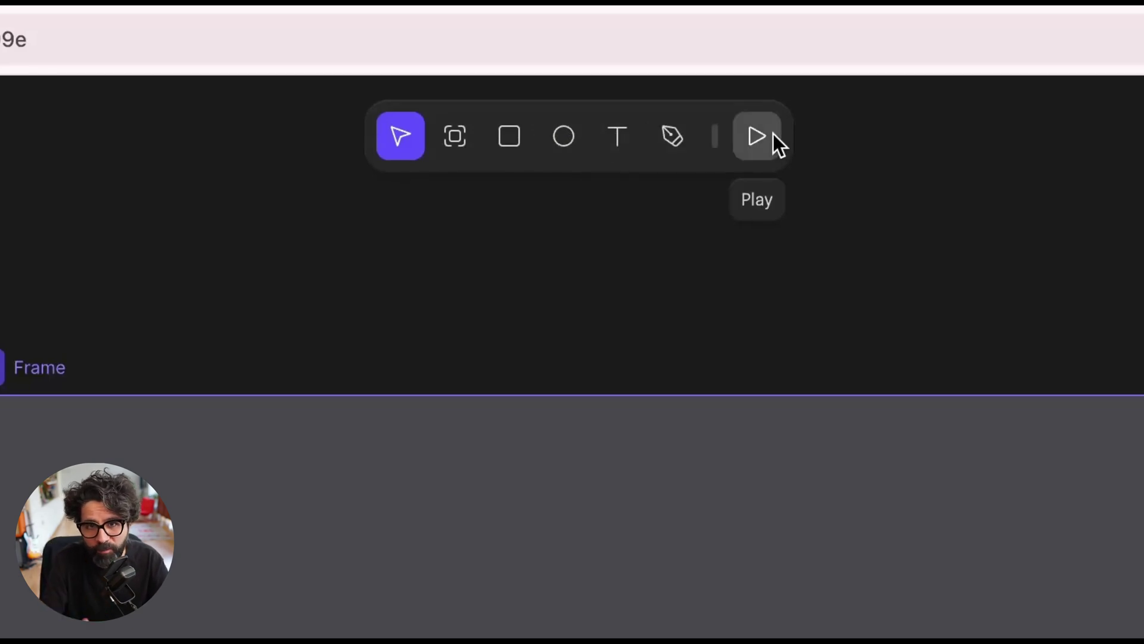
# Draw a 282 × 282 square near the frame's centre and fill it blue 362EFF
pyautogui.click(518, 143)
pyautogui.moveTo(508, 263); pyautogui.dragTo(679, 433)
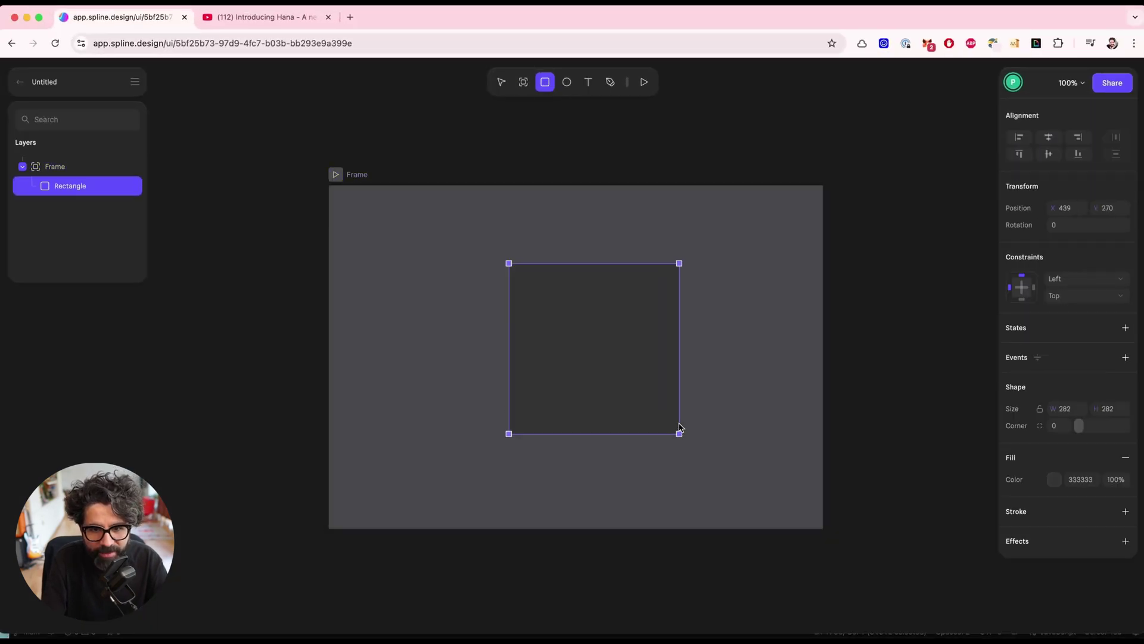
pyautogui.moveTo(645, 388)
pyautogui.mouseDown()
pyautogui.moveTo(611, 391)
pyautogui.moveTo(627, 396)
pyautogui.mouseUp()
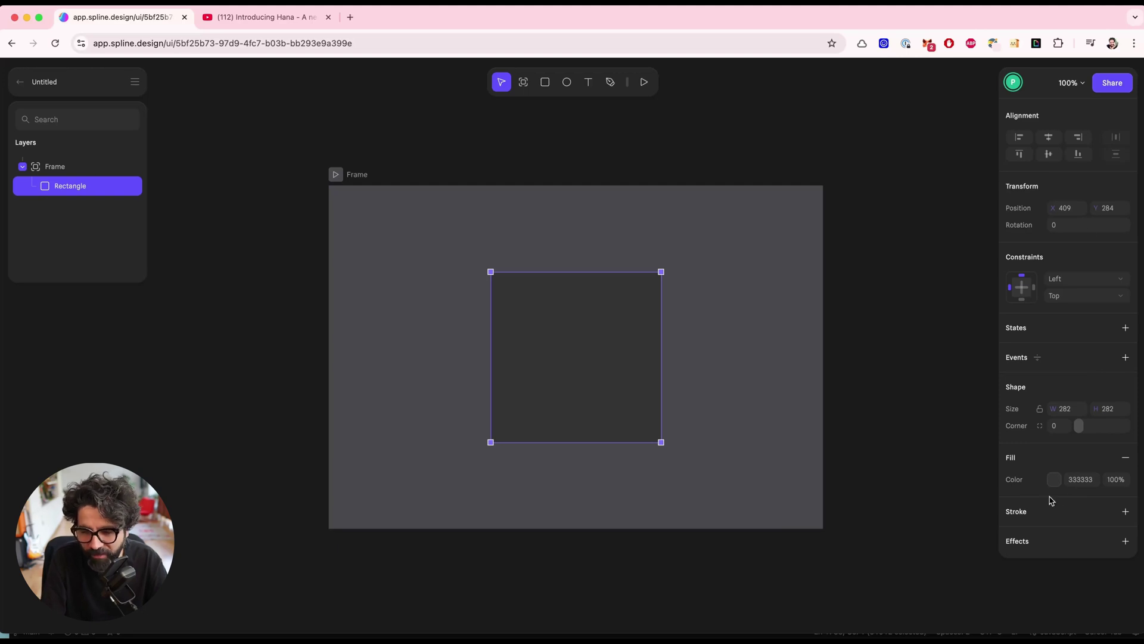
pyautogui.click(1056, 479)
pyautogui.click(1103, 418)
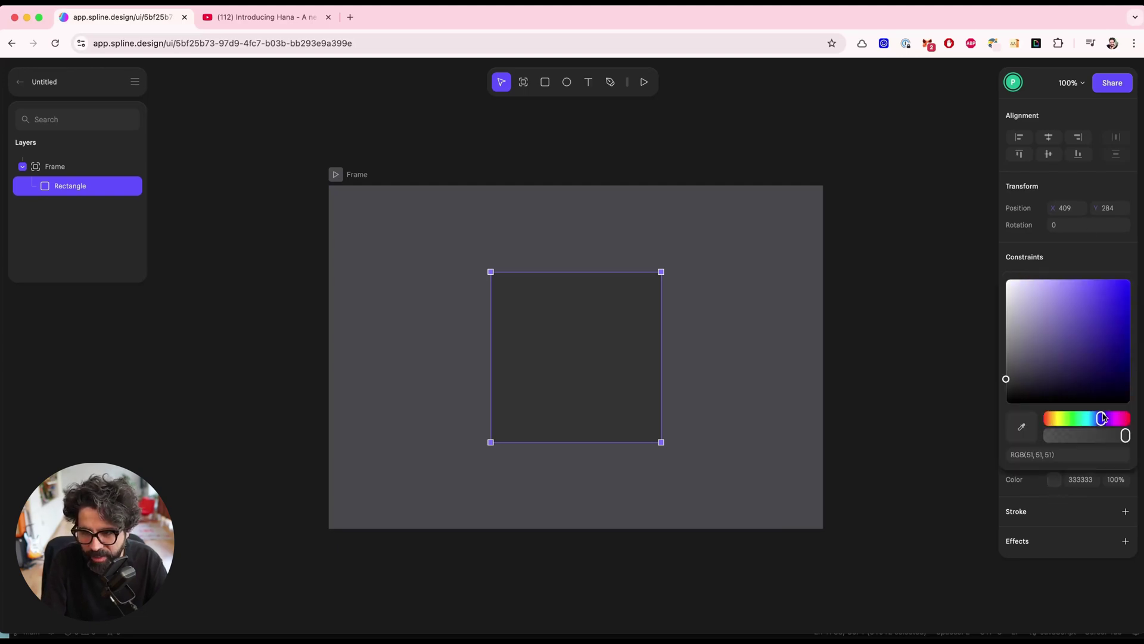
pyautogui.click(1115, 280)
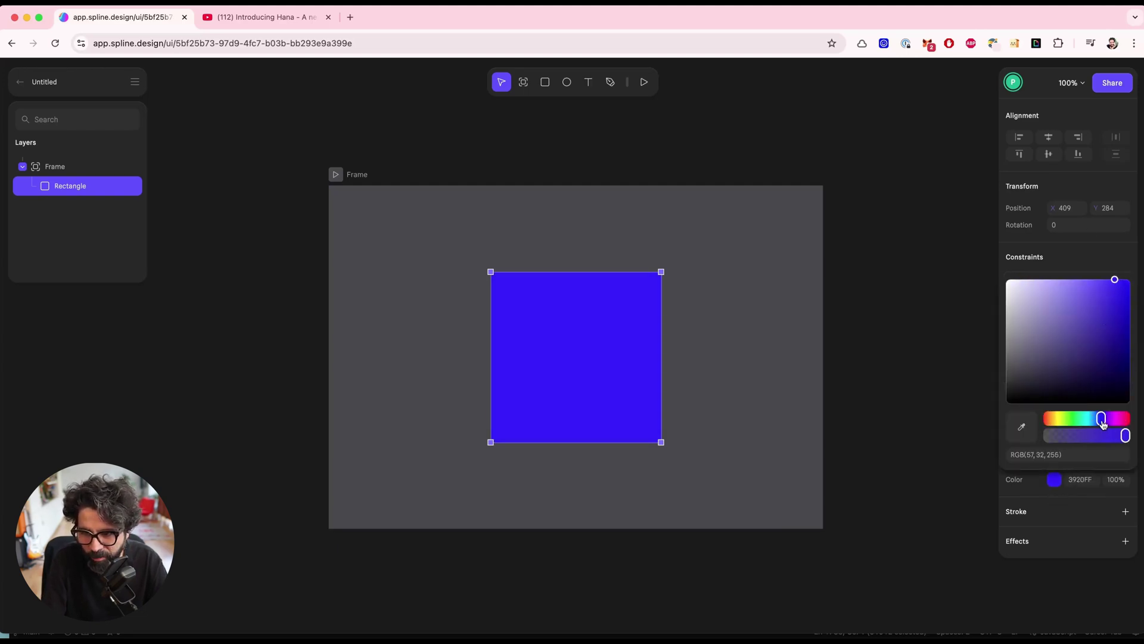
pyautogui.click(1119, 291)
pyautogui.moveTo(1120, 292); pyautogui.dragTo(1106, 269)
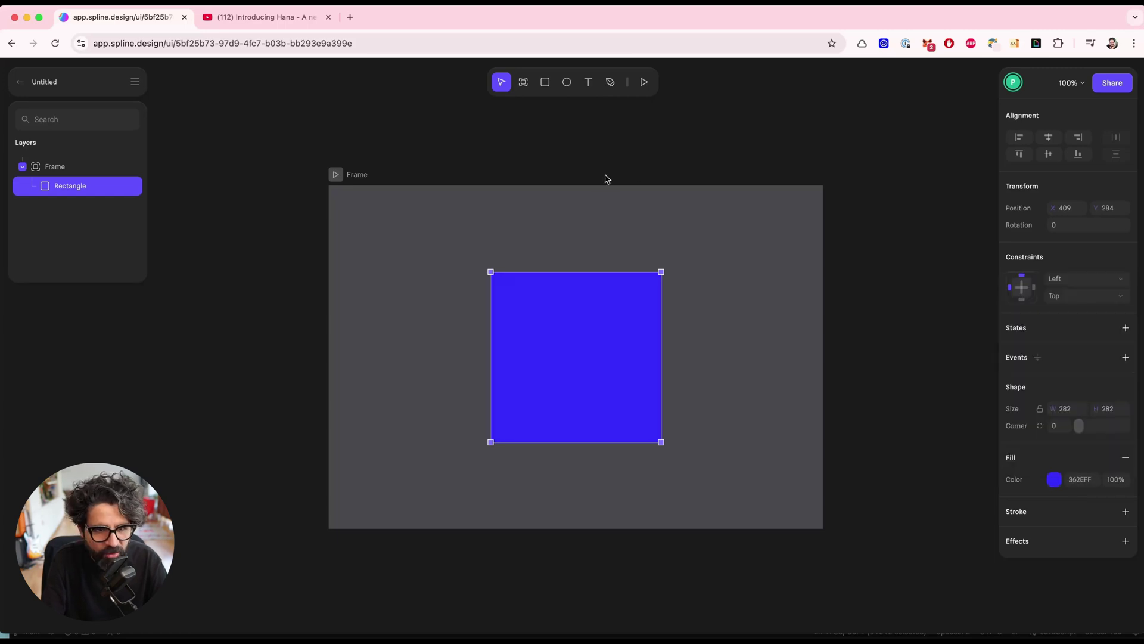
# Set the frame's fill to black 000000, then reselect the square
pyautogui.click(367, 179)
pyautogui.click(1056, 342)
pyautogui.moveTo(1019, 409); pyautogui.dragTo(992, 517)
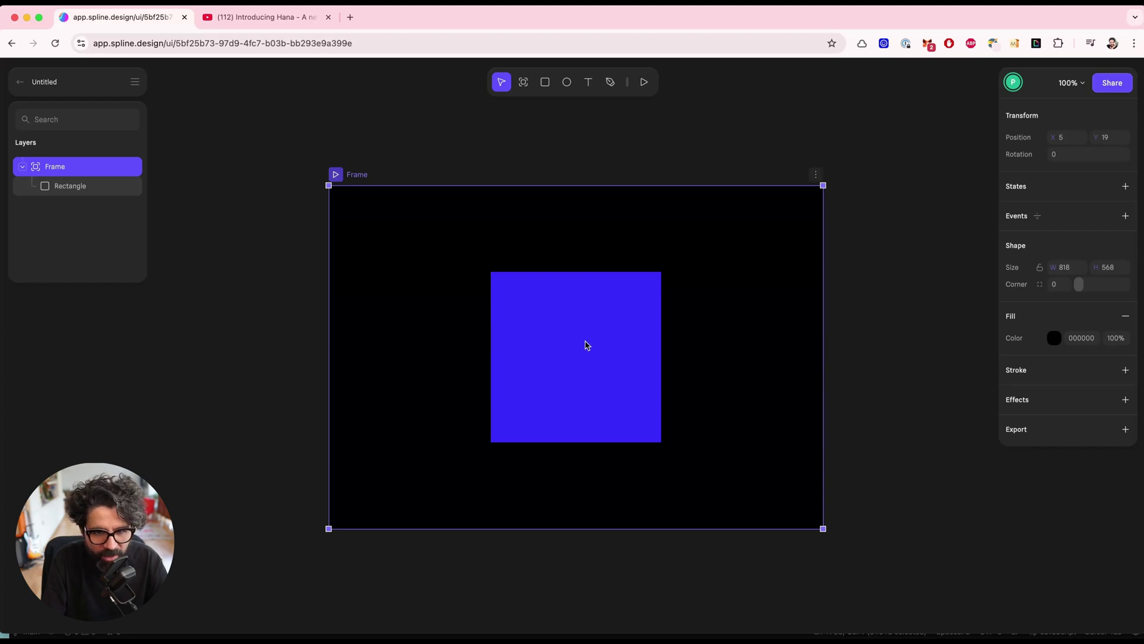
pyautogui.click(588, 144)
pyautogui.click(569, 302)
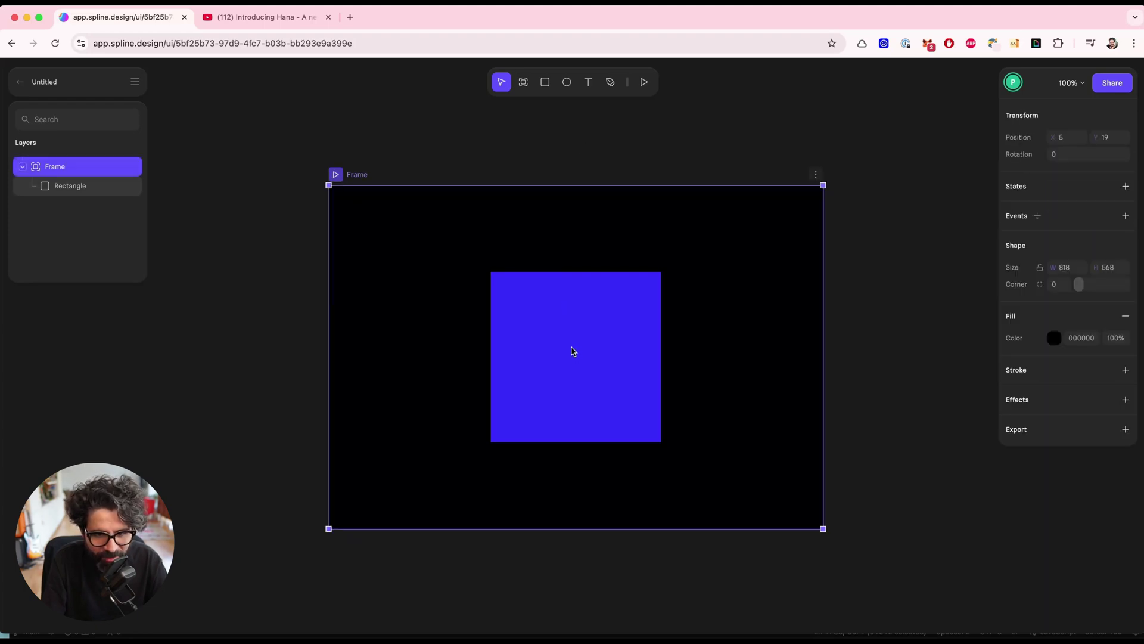
pyautogui.click(574, 353)
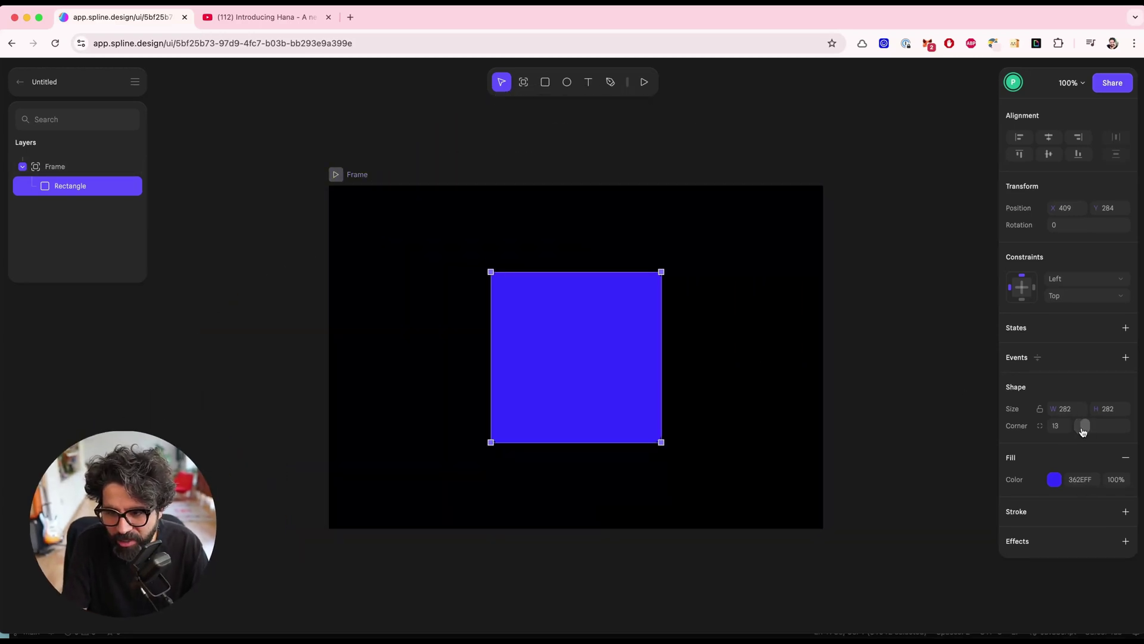
# Raise the blue square's corner radius to 22, then reselect it
pyautogui.moveTo(1085, 432); pyautogui.dragTo(1088, 435)
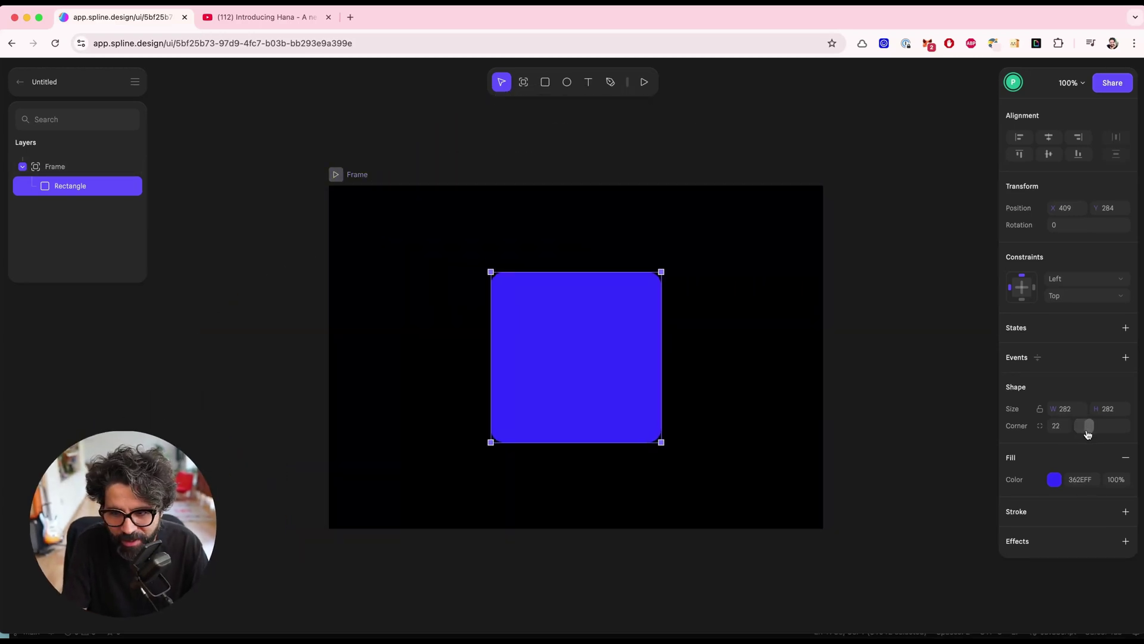
pyautogui.click(920, 338)
pyautogui.click(630, 363)
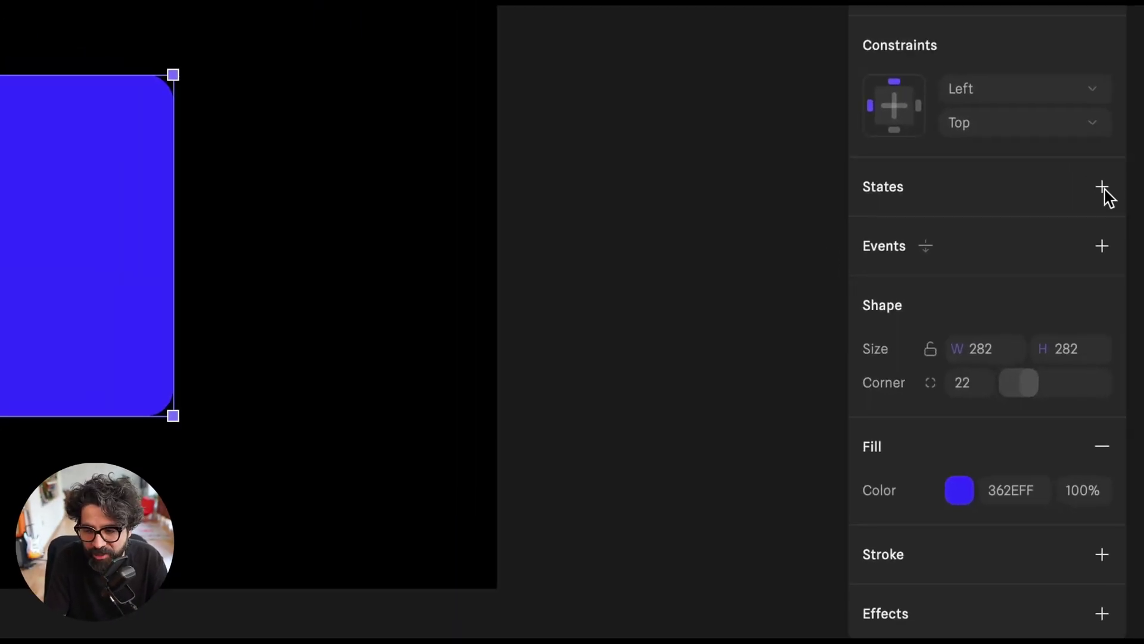
# Add a new State to the square with its fill set to red FF0000
pyautogui.click(1103, 187)
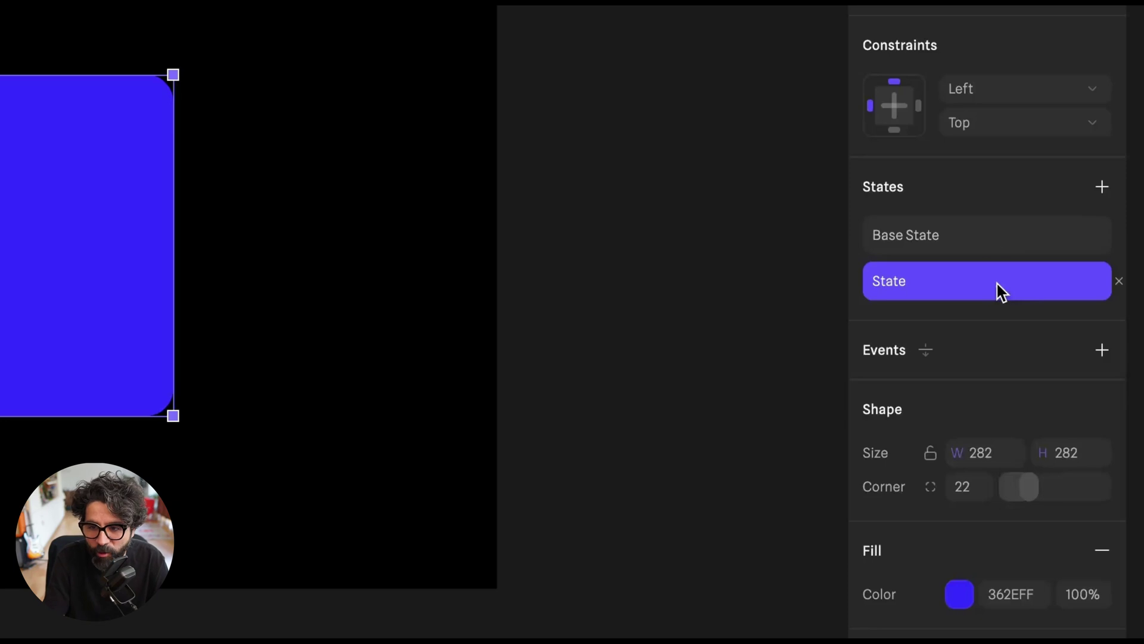
pyautogui.click(943, 229)
pyautogui.click(928, 283)
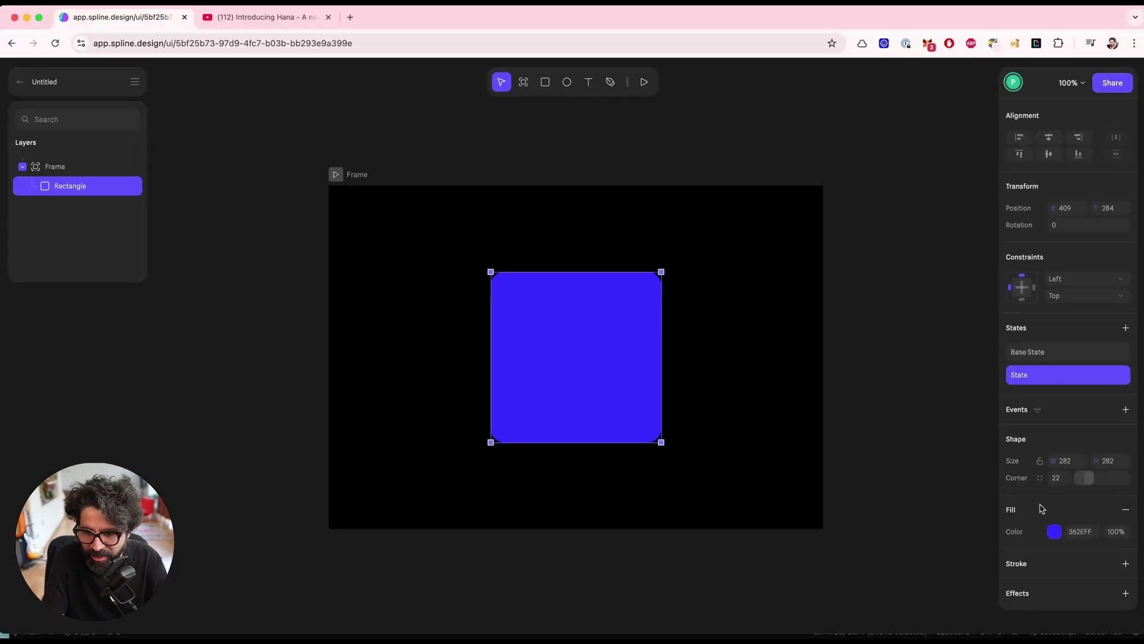
pyautogui.click(1055, 532)
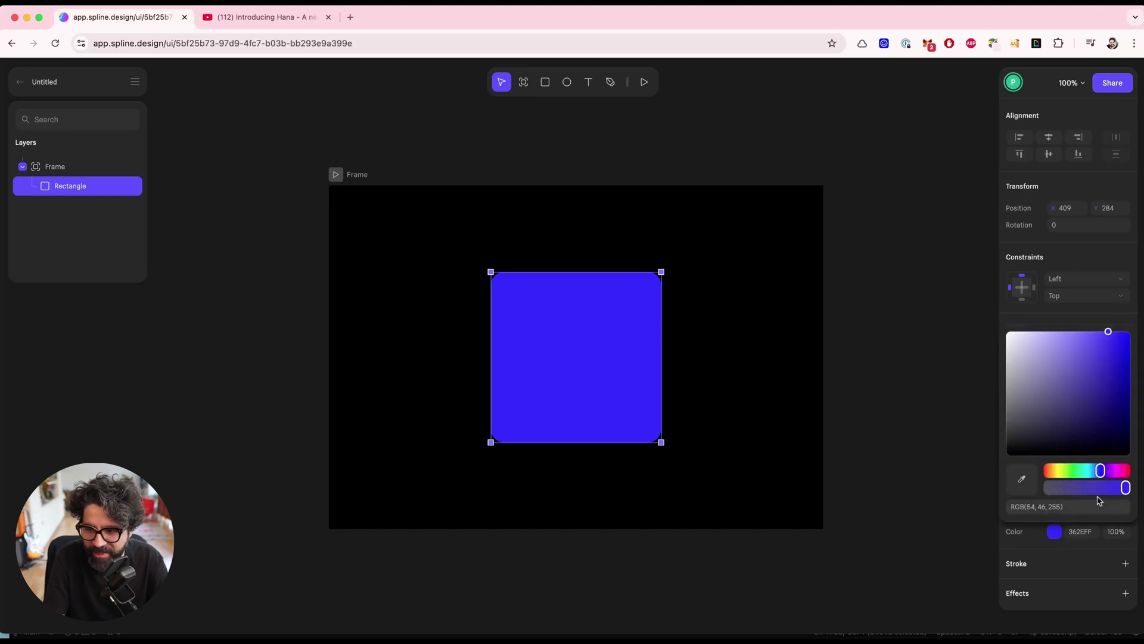
pyautogui.moveTo(1100, 472); pyautogui.dragTo(1126, 471)
pyautogui.moveTo(1118, 341); pyautogui.dragTo(1131, 325)
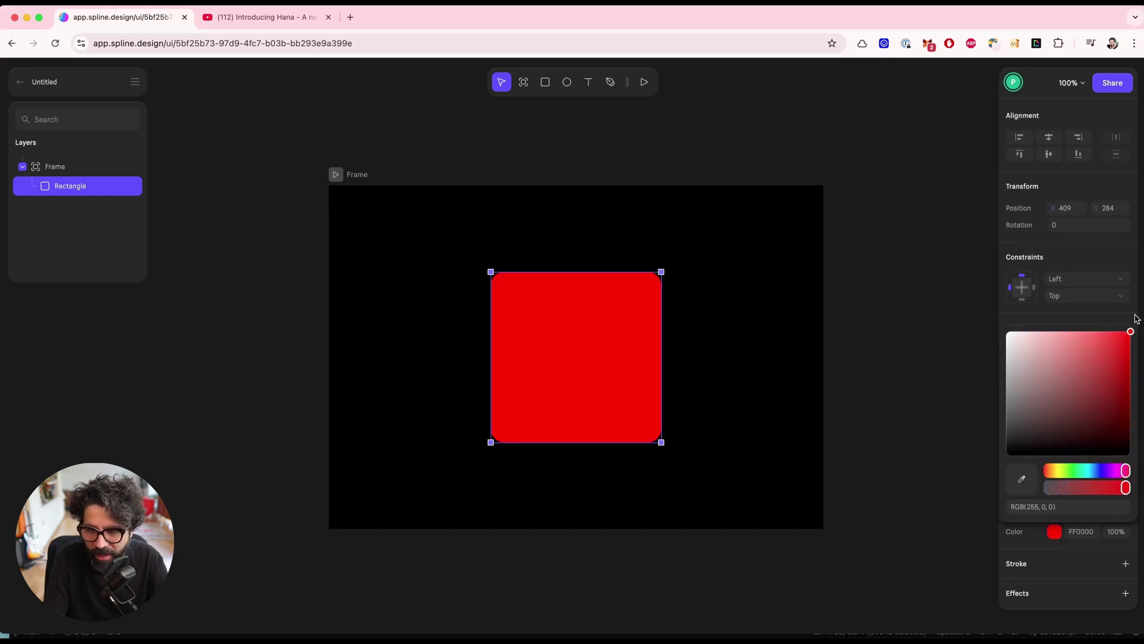
pyautogui.click(1035, 325)
pyautogui.click(1045, 353)
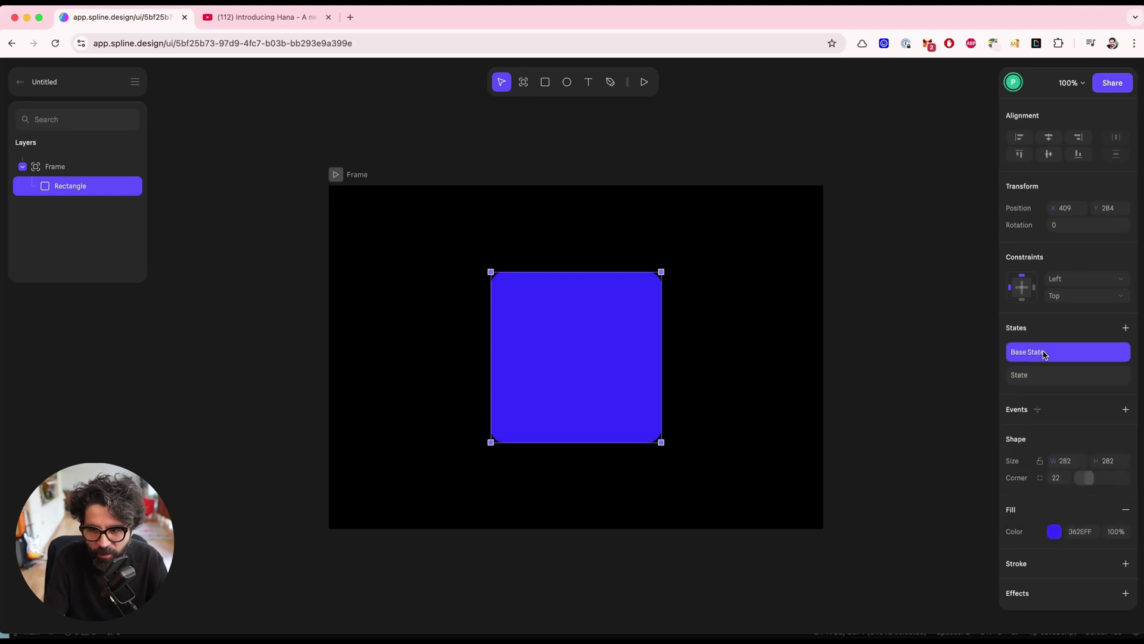
pyautogui.click(1054, 382)
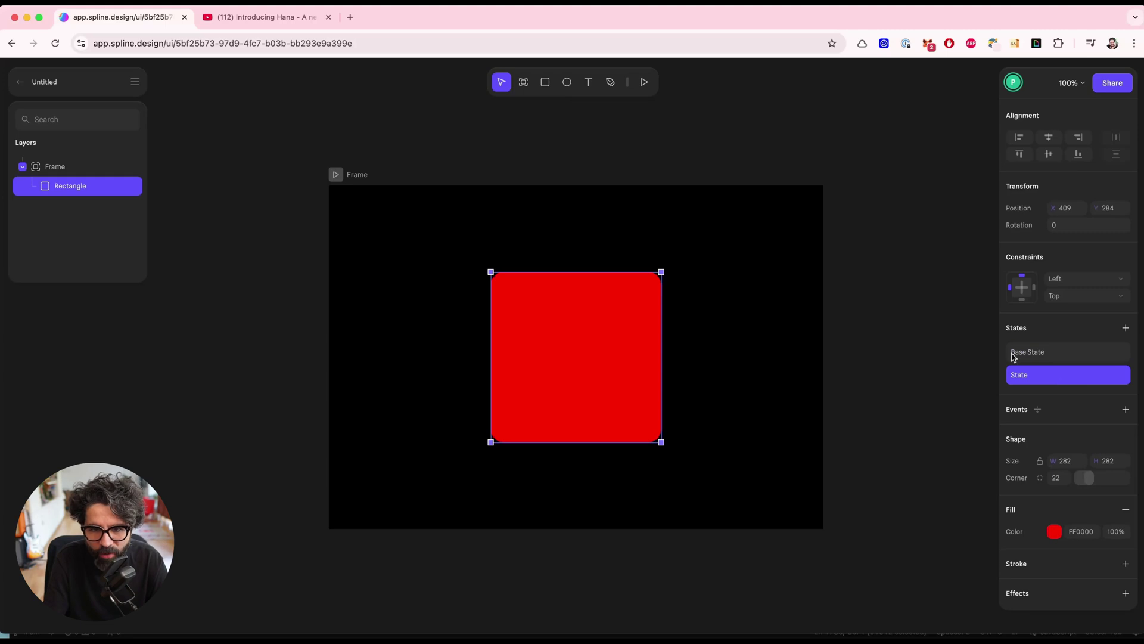
# Preview the scene, then return to editing and reselect the square
pyautogui.click(680, 153)
pyautogui.click(645, 86)
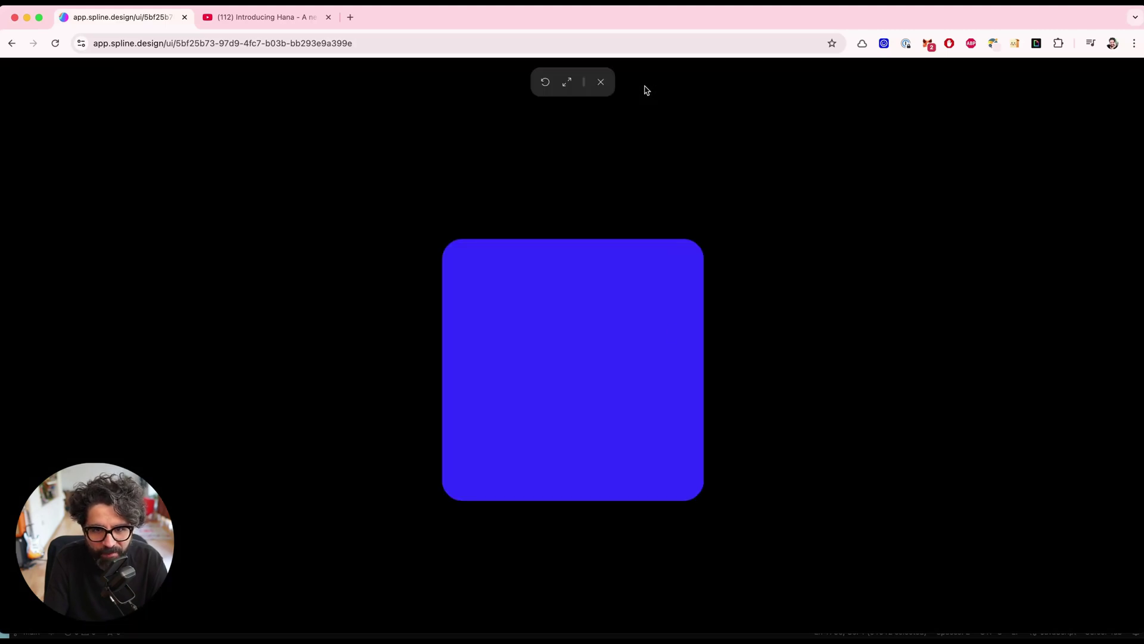
pyautogui.click(601, 81)
pyautogui.click(631, 341)
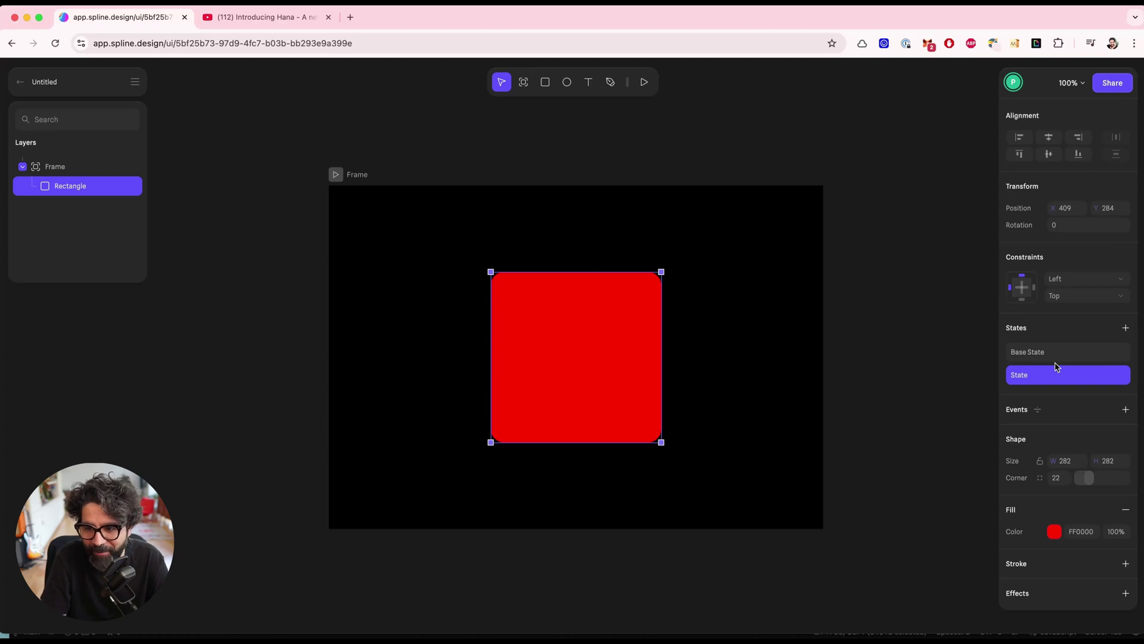
# Add a Start event with a Transition from Base State to State
pyautogui.click(1126, 411)
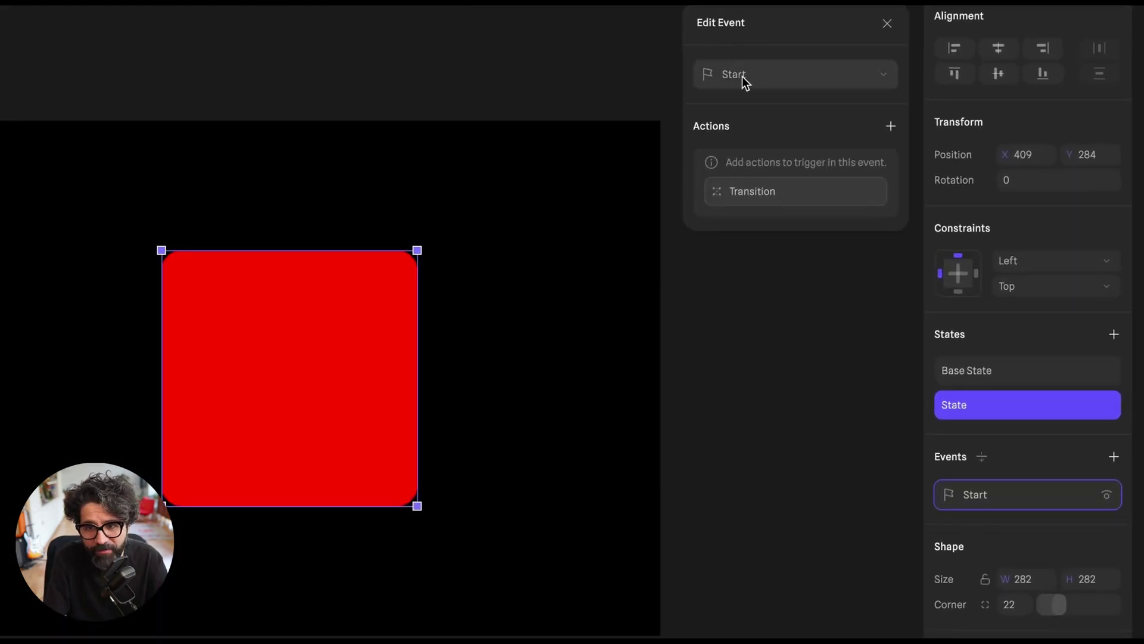
pyautogui.click(742, 75)
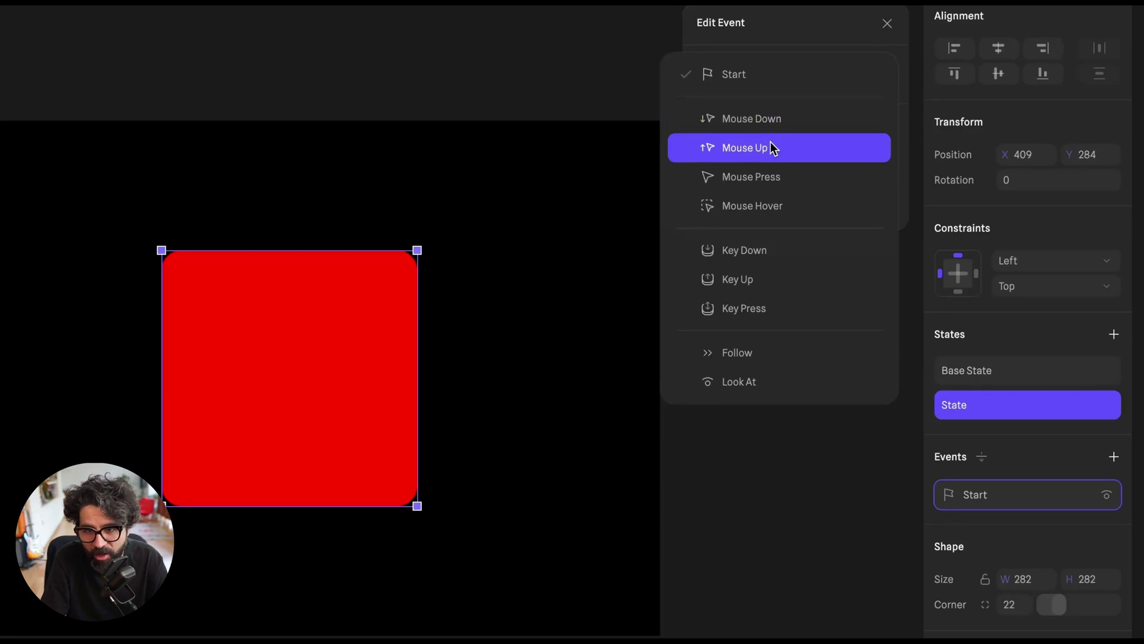
pyautogui.click(782, 76)
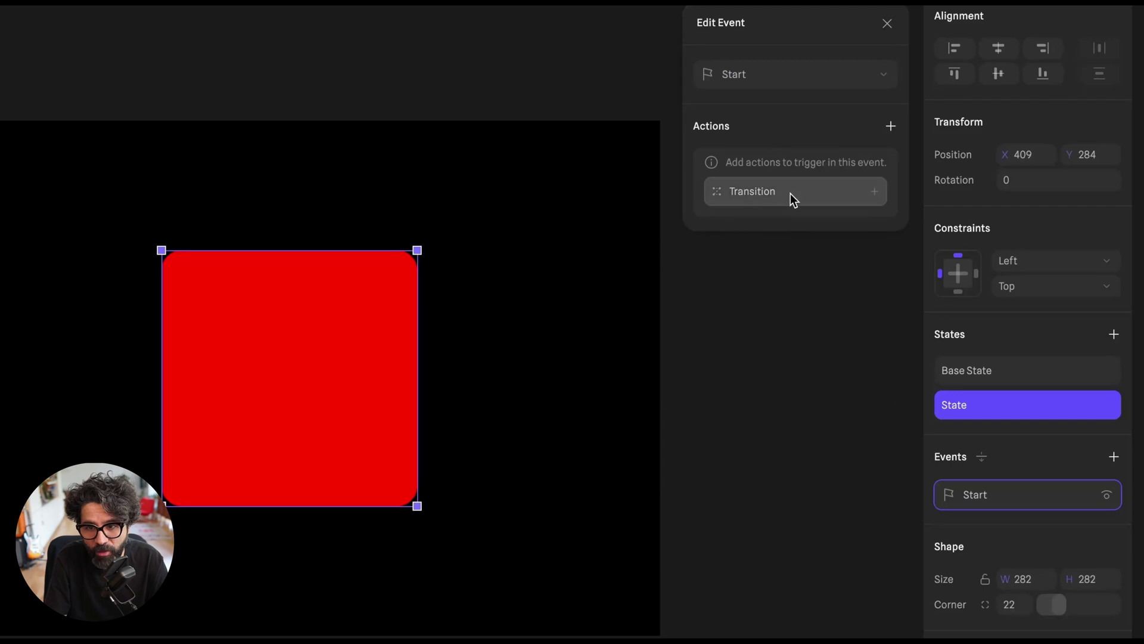
pyautogui.click(816, 195)
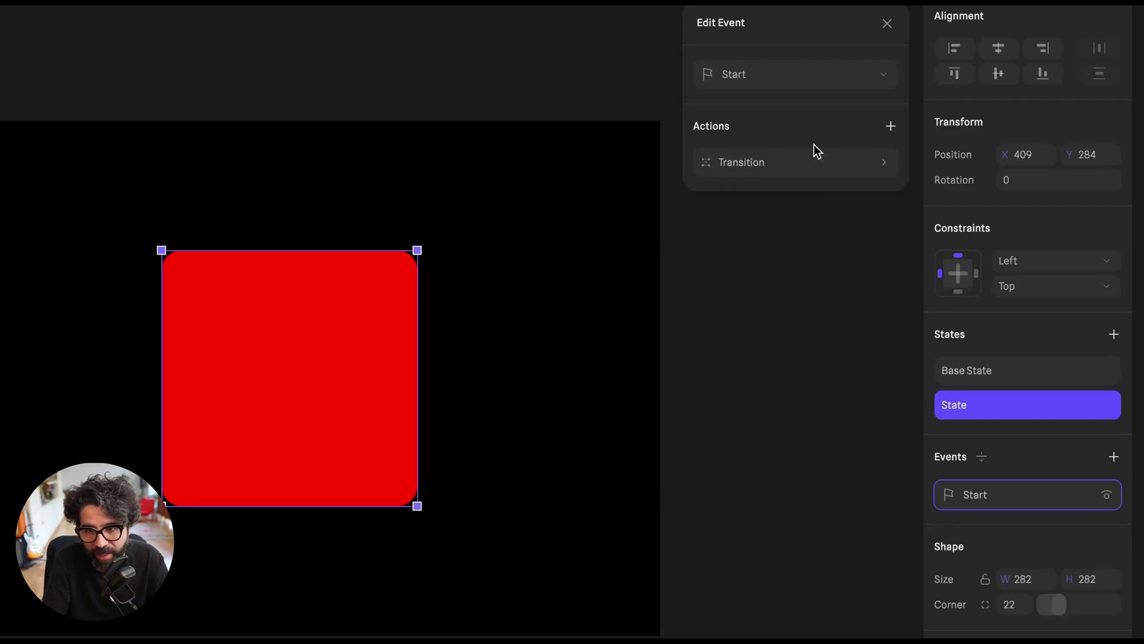
pyautogui.click(833, 167)
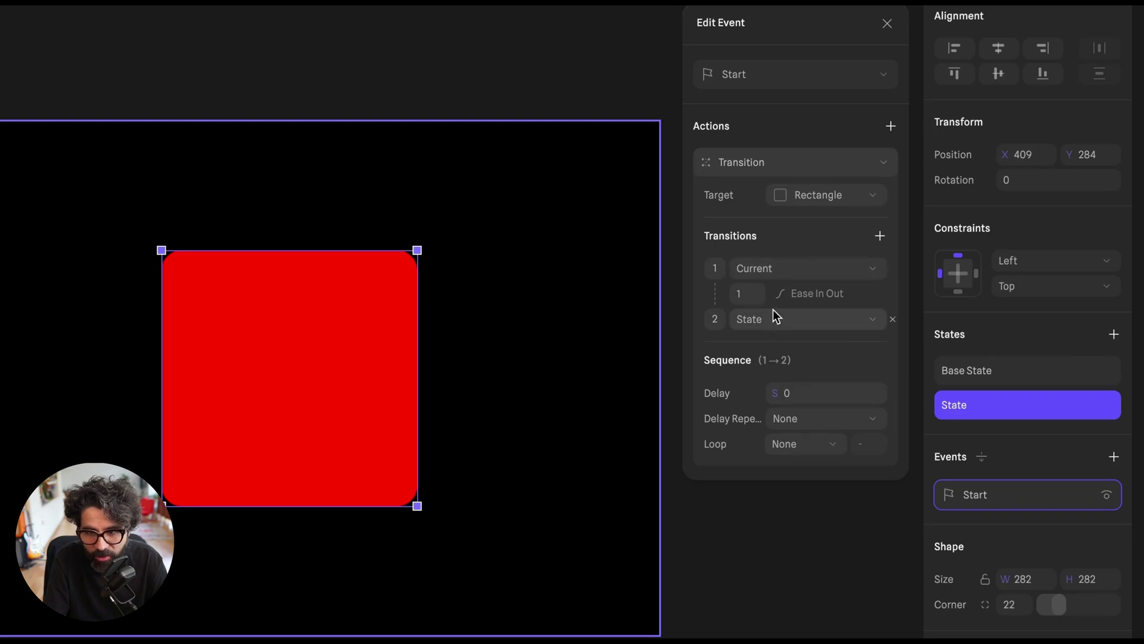
pyautogui.click(786, 270)
pyautogui.click(786, 298)
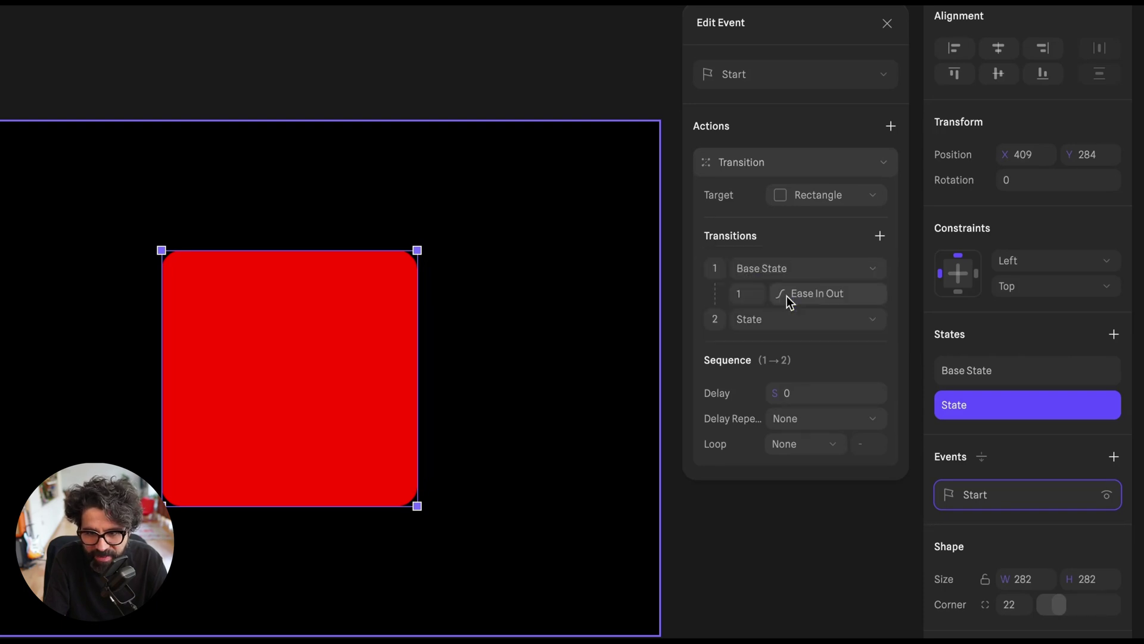
pyautogui.click(754, 321)
pyautogui.click(768, 322)
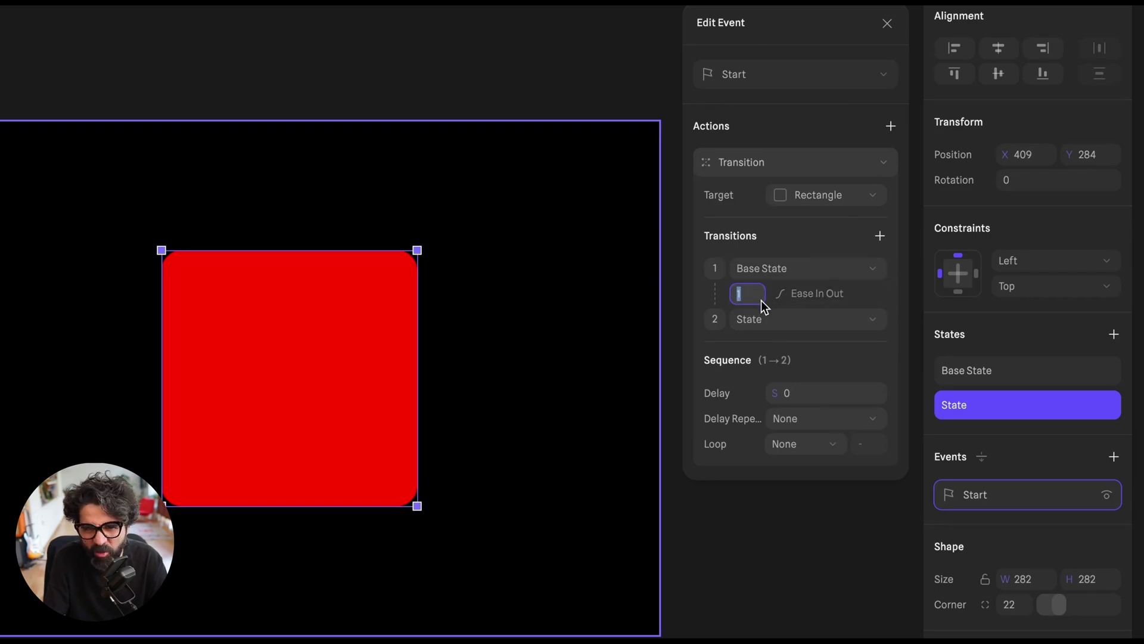
# Change the transition easing to Ease Out, then reshape it into a custom bezier
pyautogui.click(842, 293)
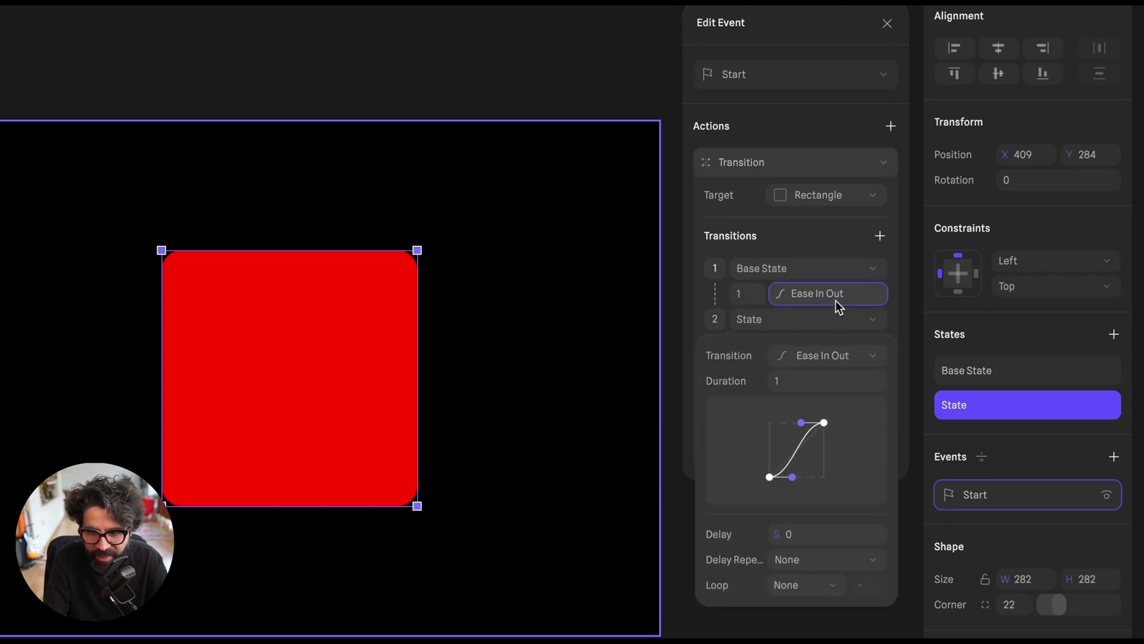
pyautogui.click(829, 361)
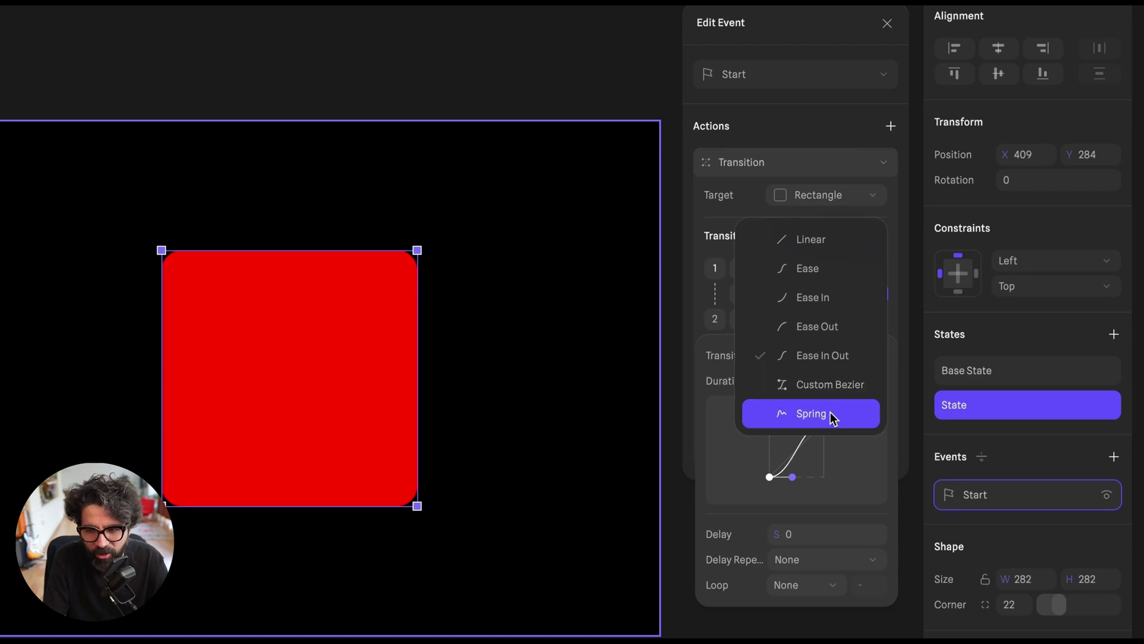
pyautogui.click(842, 328)
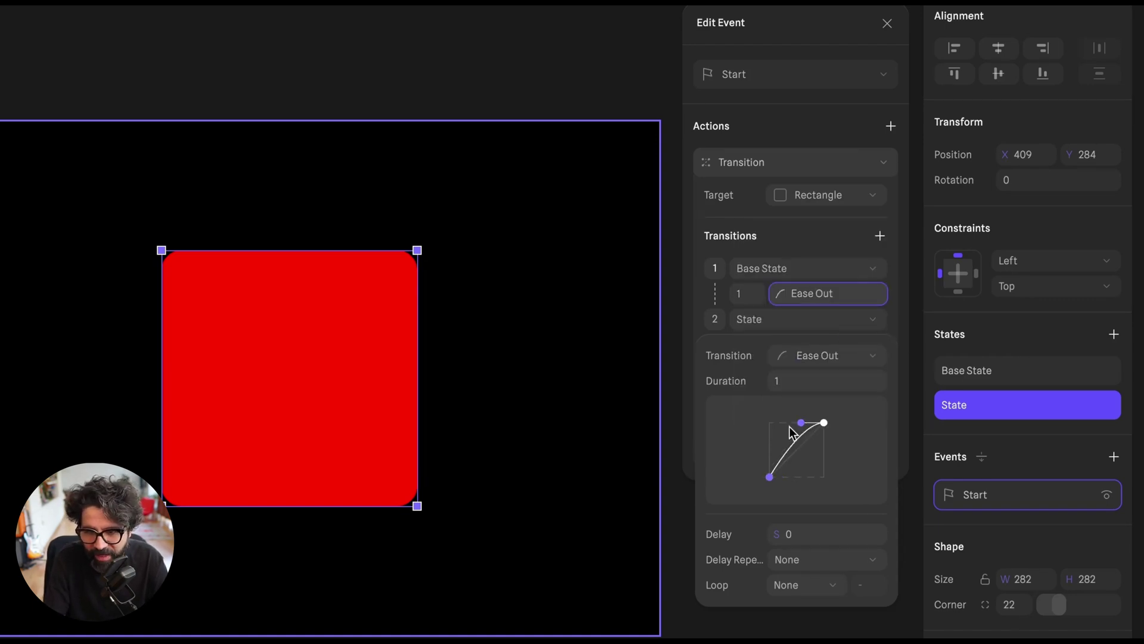
pyautogui.moveTo(799, 424); pyautogui.dragTo(788, 424)
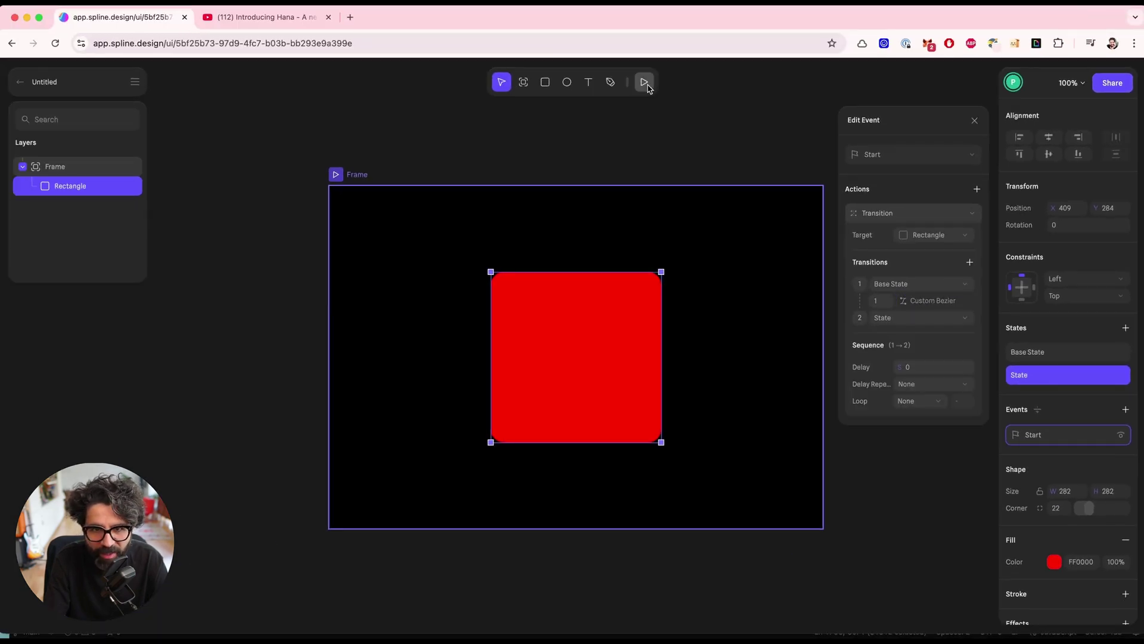
# Preview the start animation, replaying it once before returning to editing
pyautogui.click(645, 82)
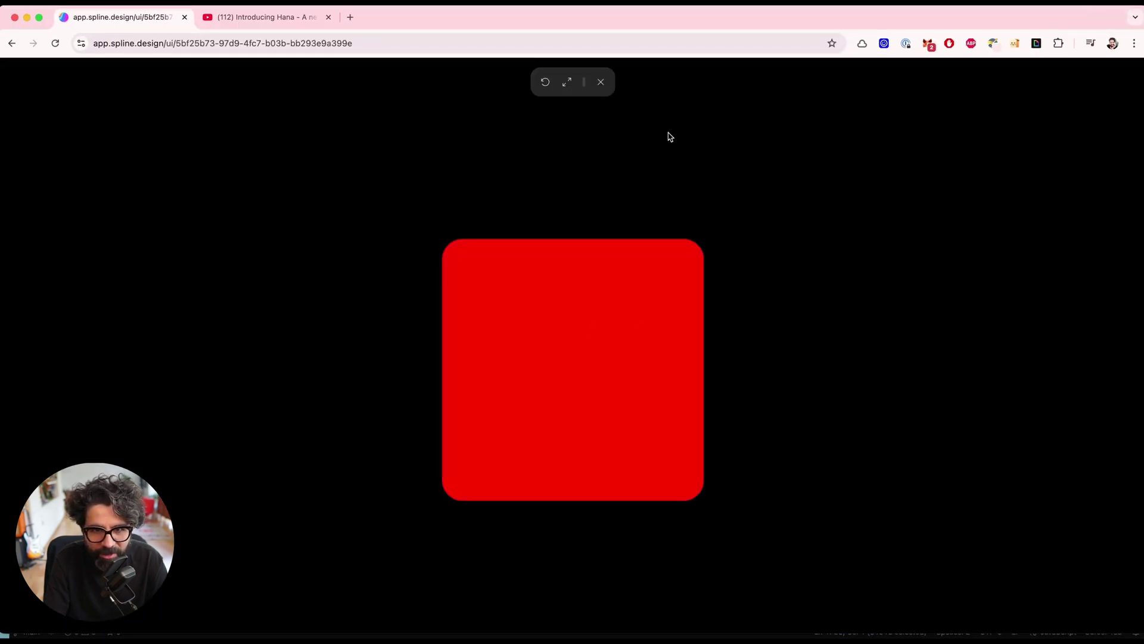
pyautogui.click(545, 83)
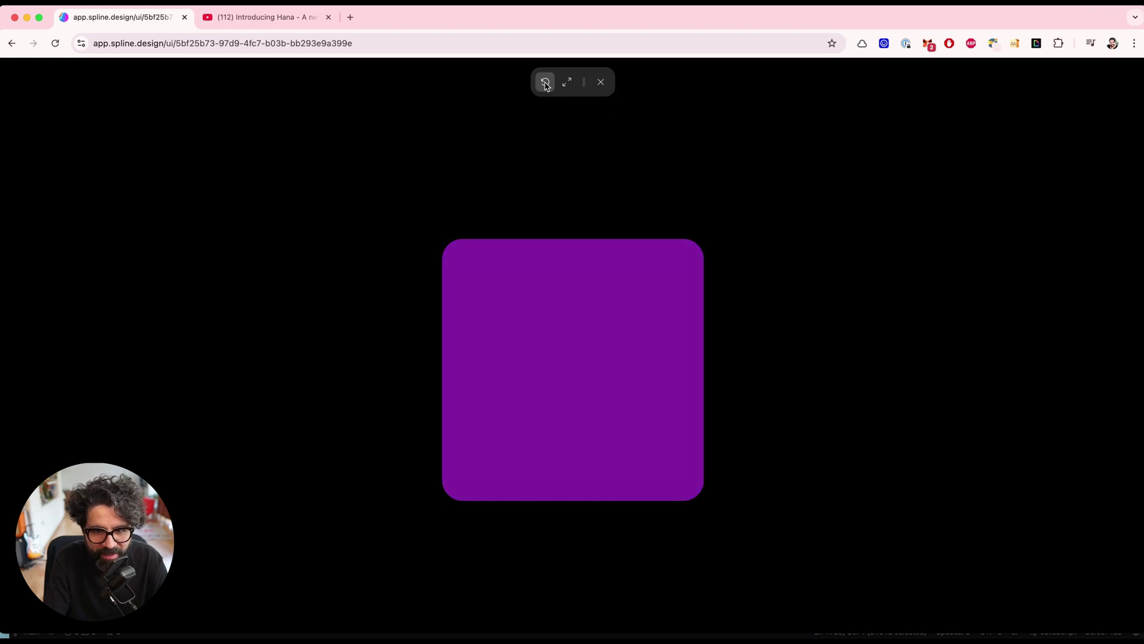
pyautogui.click(601, 81)
# Change the square's event trigger from Start to Mouse Hover and preview it
pyautogui.click(1049, 435)
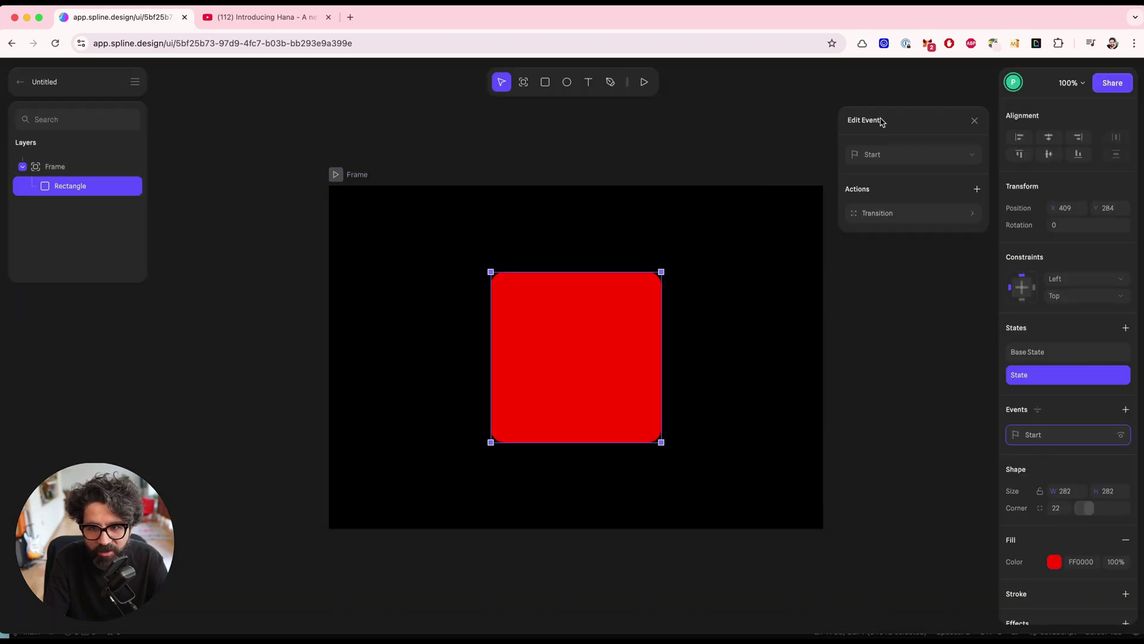
pyautogui.click(897, 159)
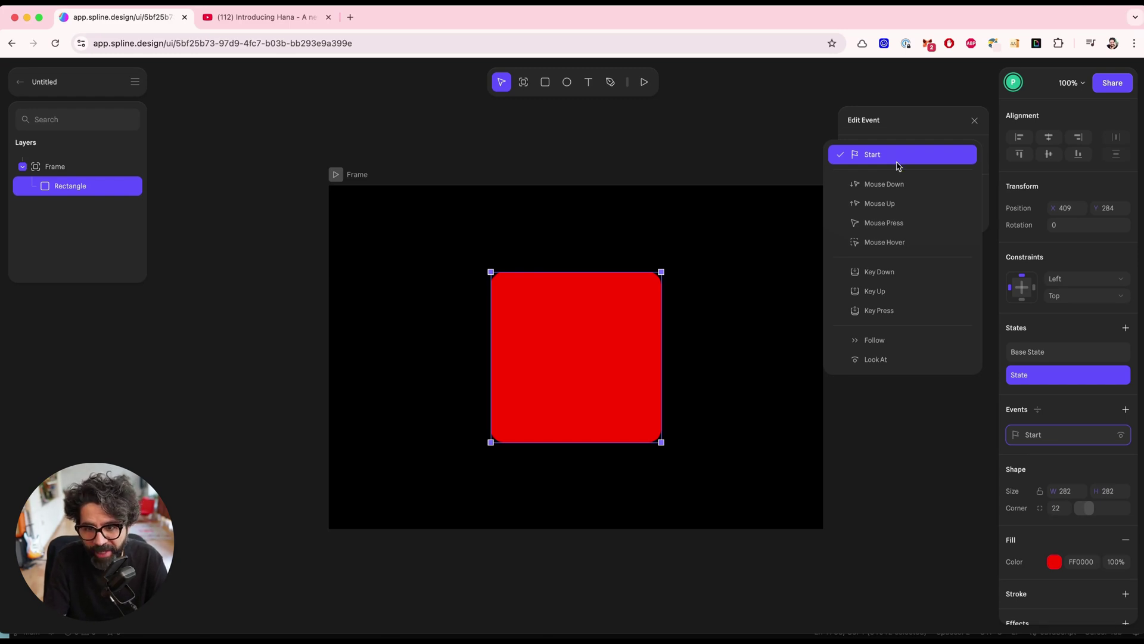
pyautogui.click(903, 243)
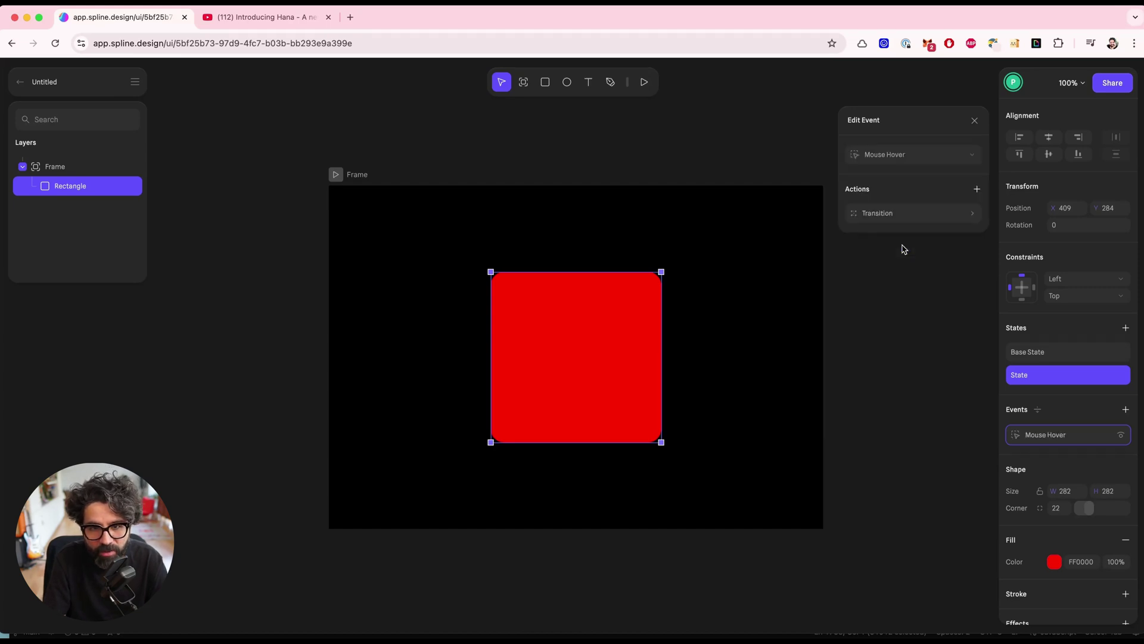
pyautogui.click(644, 82)
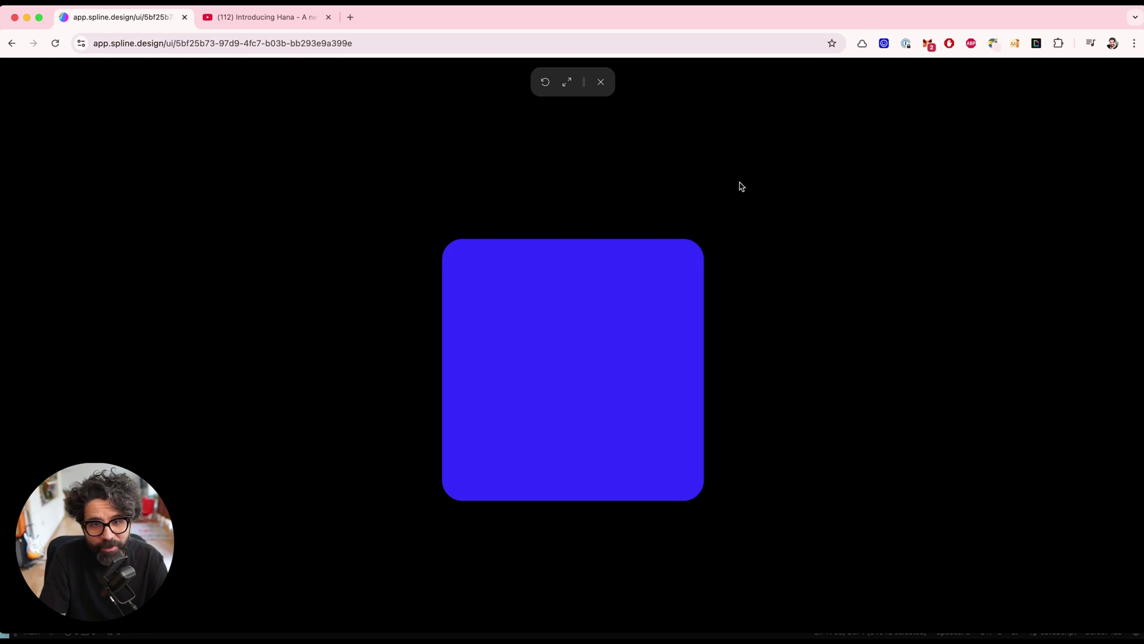
pyautogui.click(601, 82)
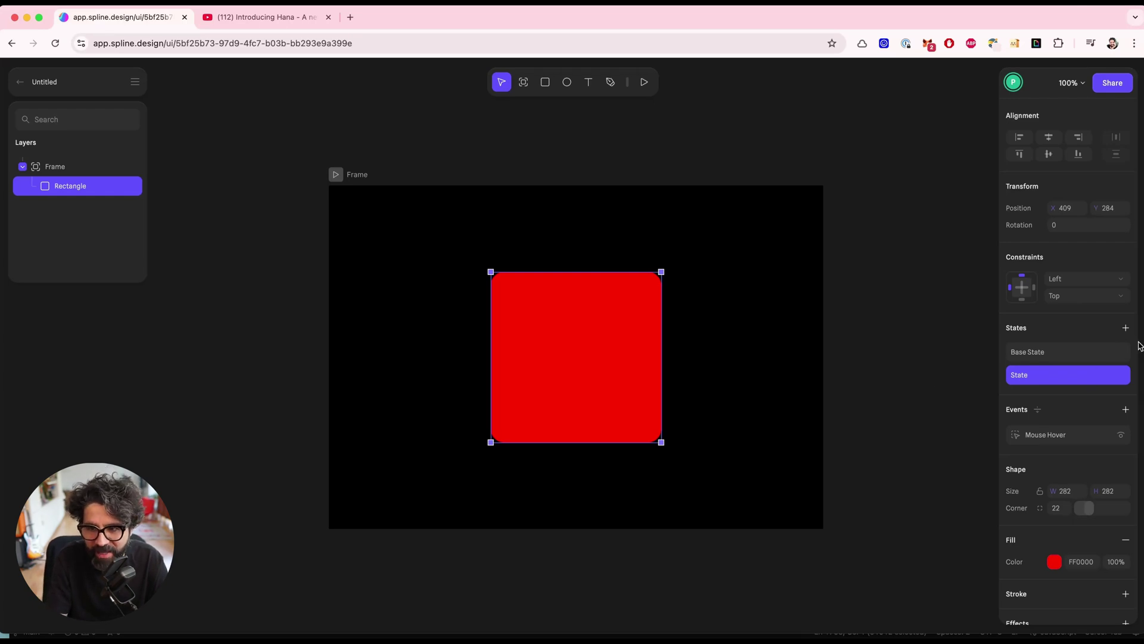
# Add State 2 with the square enlarged to 324 × 324 and filled pink FF126D
pyautogui.click(1125, 329)
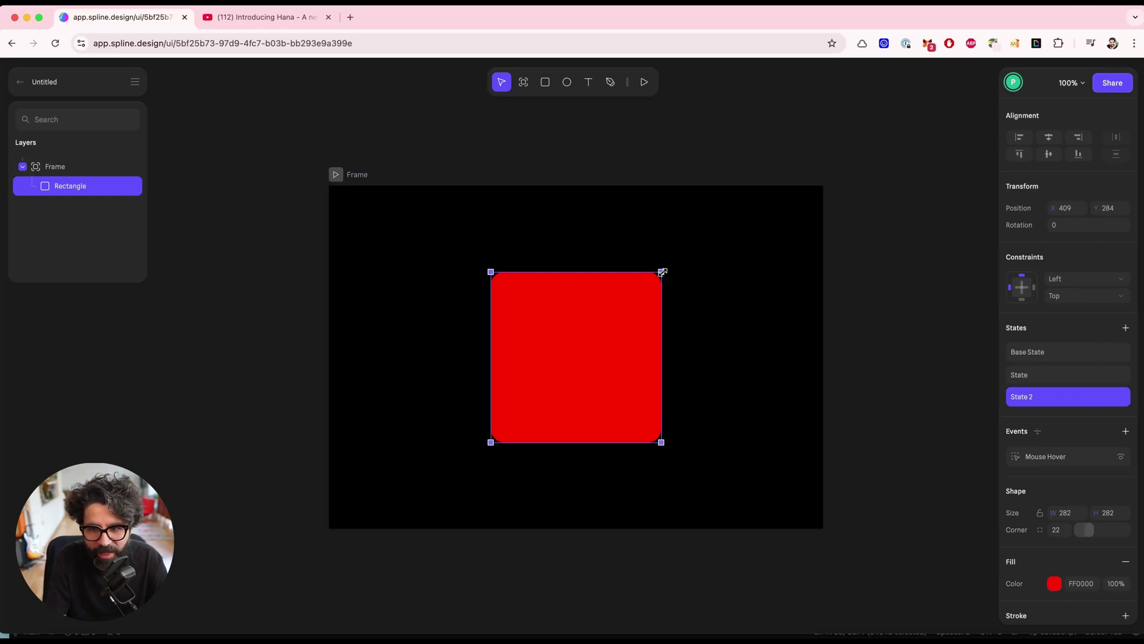
pyautogui.moveTo(663, 273); pyautogui.dragTo(676, 260)
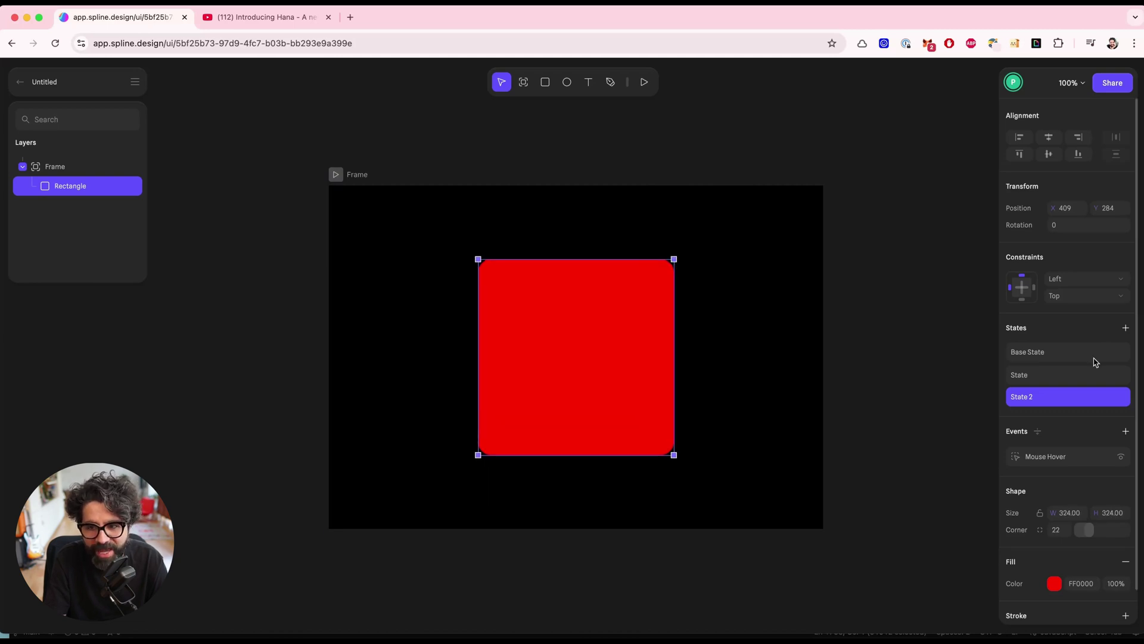
pyautogui.click(1047, 375)
pyautogui.click(1048, 396)
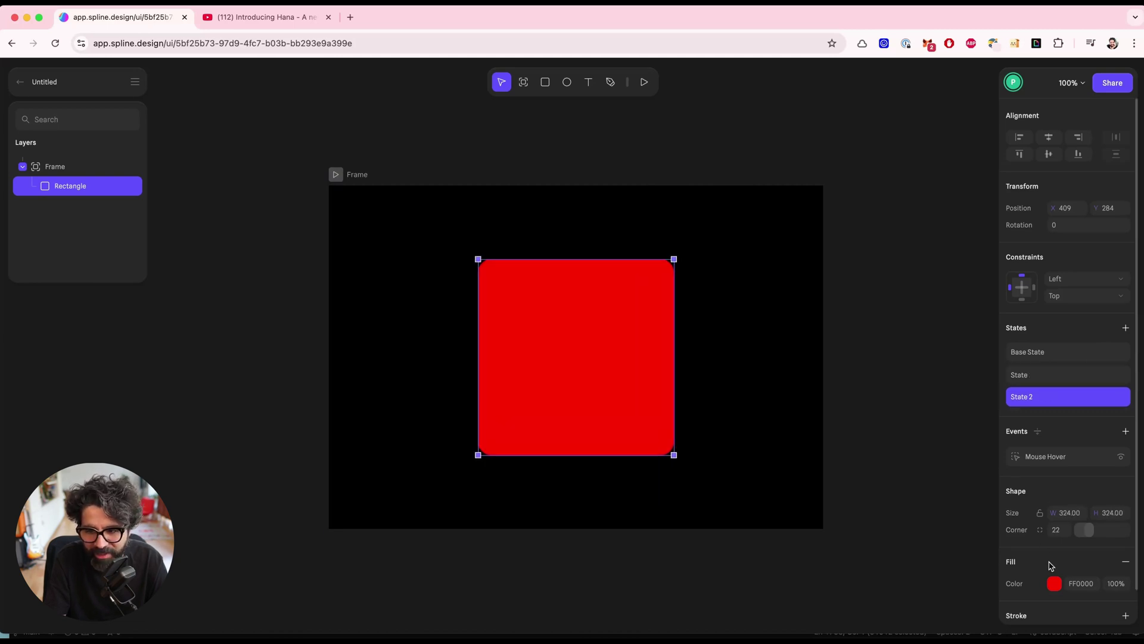
pyautogui.click(1055, 583)
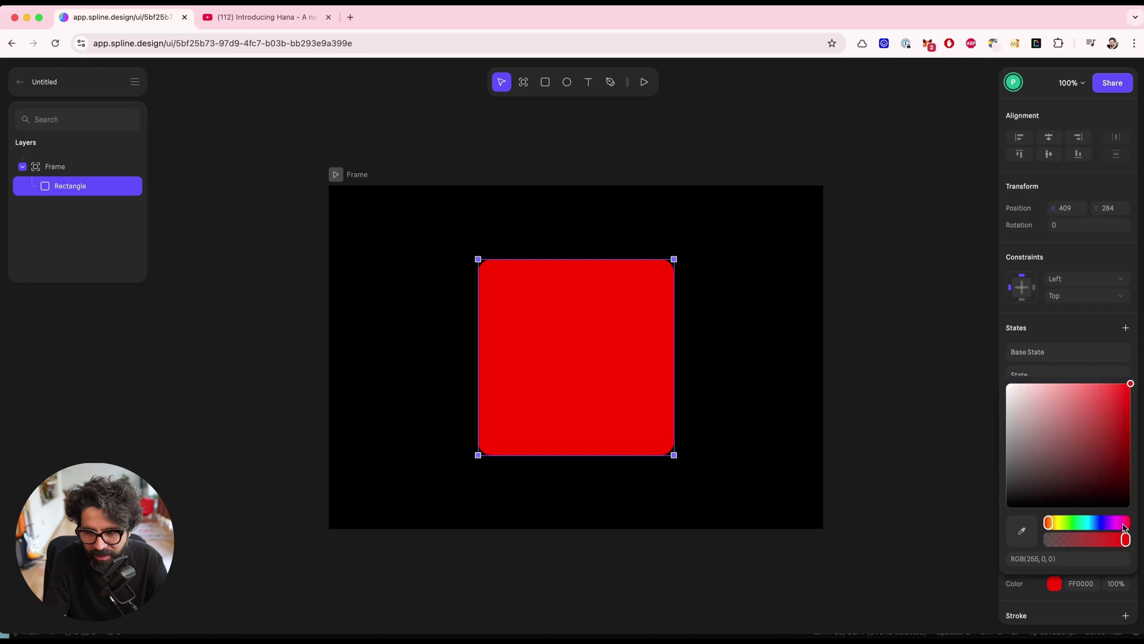
pyautogui.moveTo(1125, 525); pyautogui.dragTo(1125, 521)
pyautogui.click(1123, 382)
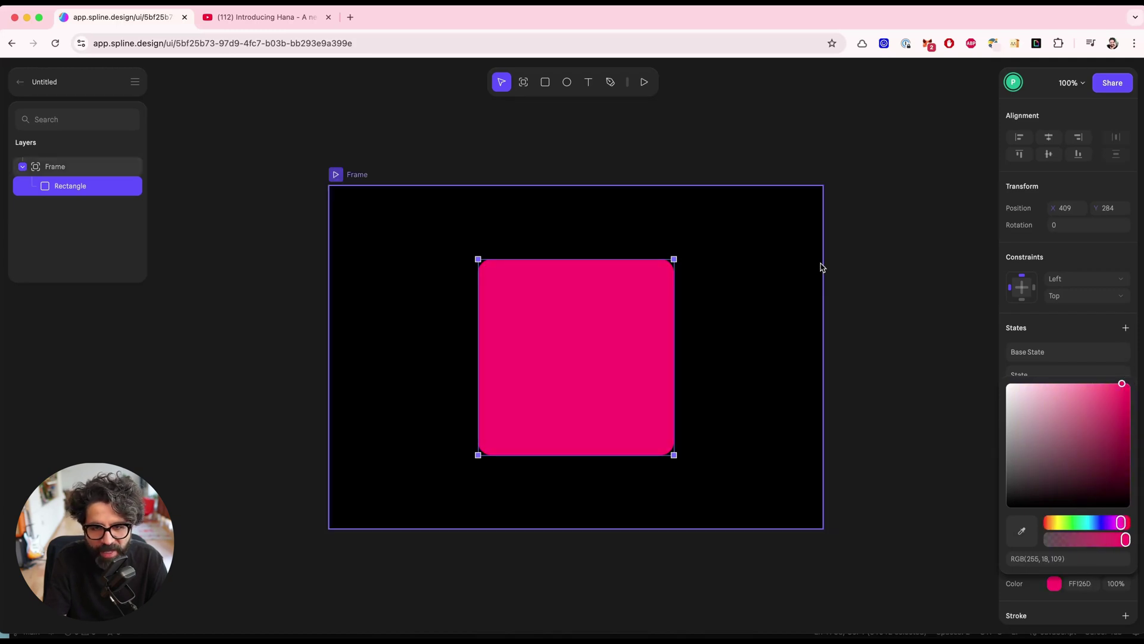
# Add a Mouse Down event transitioning to State 2 over 0.20 with Ease Out easing
pyautogui.click(1126, 328)
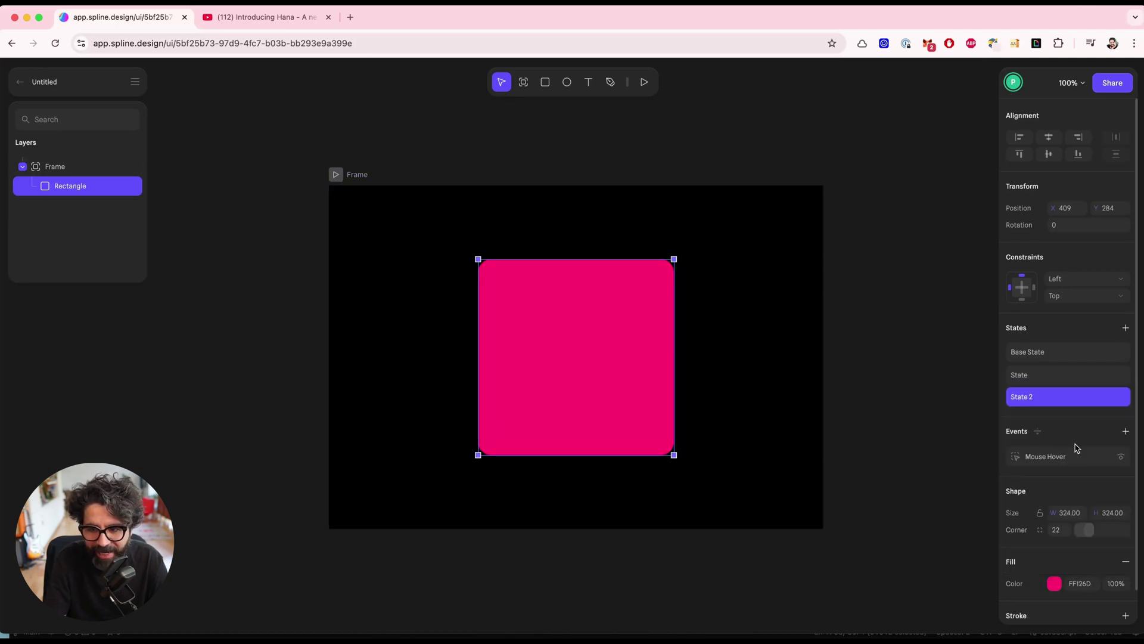
pyautogui.click(1126, 431)
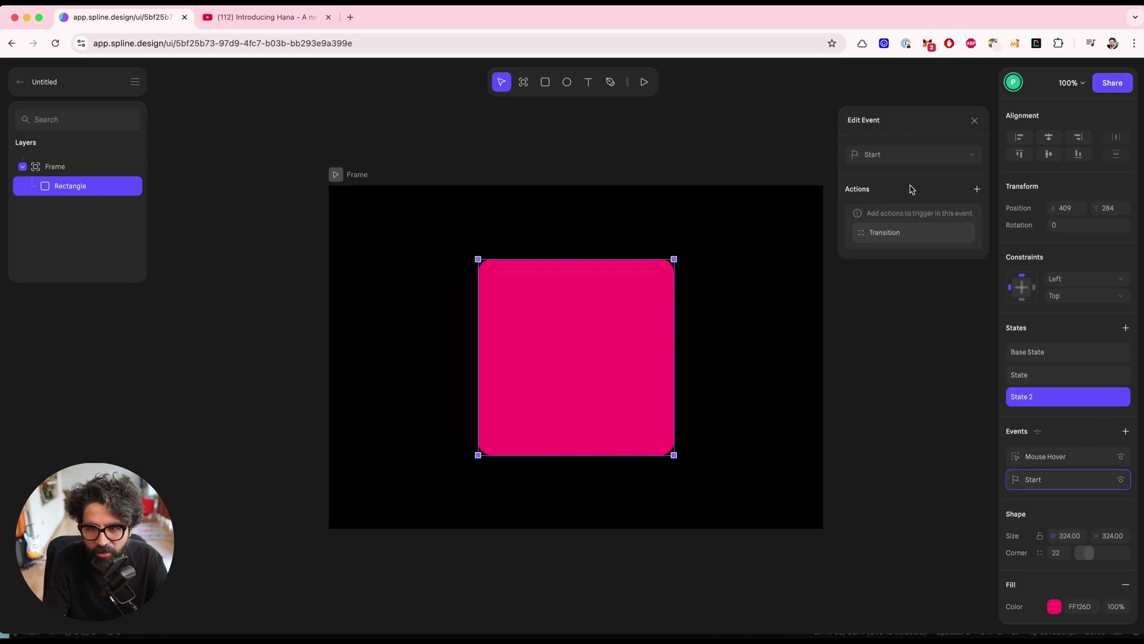
pyautogui.click(889, 154)
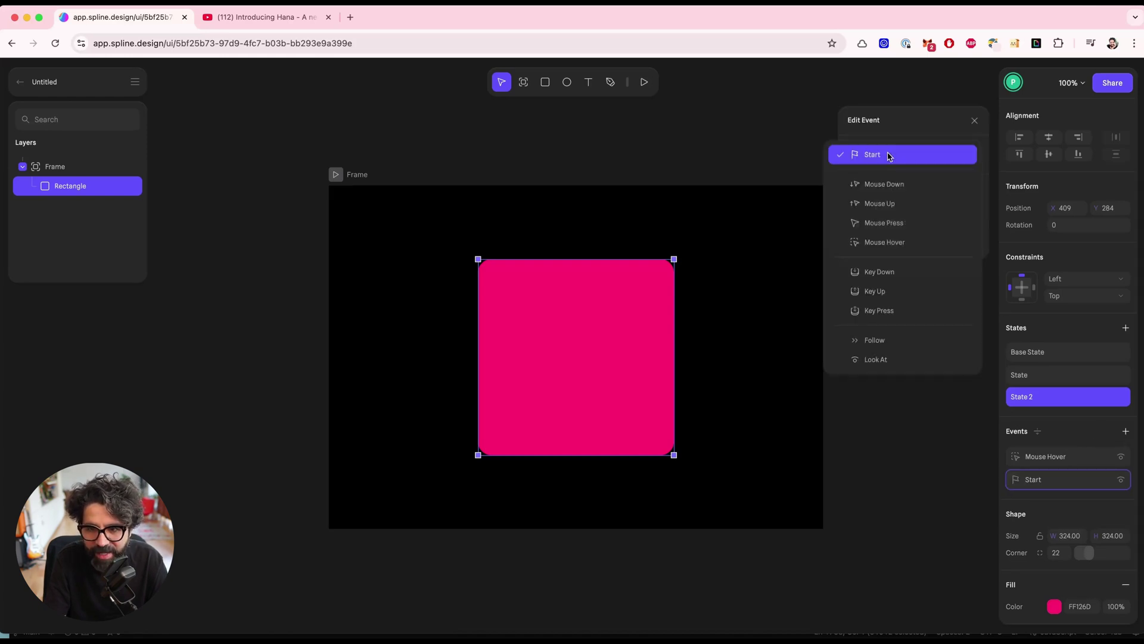
pyautogui.click(917, 190)
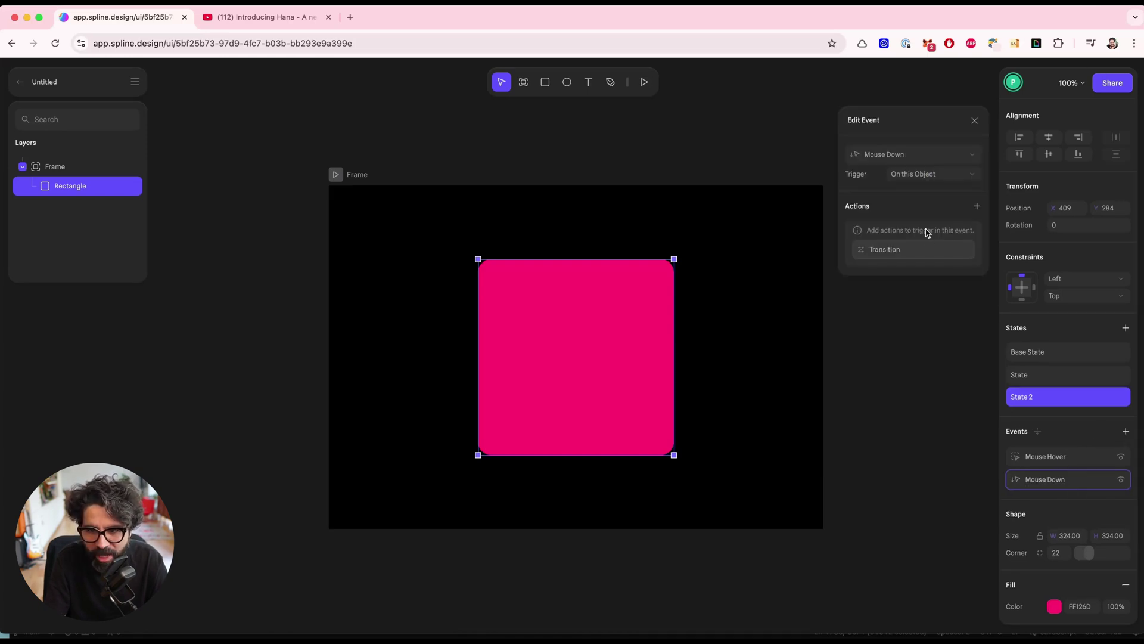
pyautogui.click(905, 230)
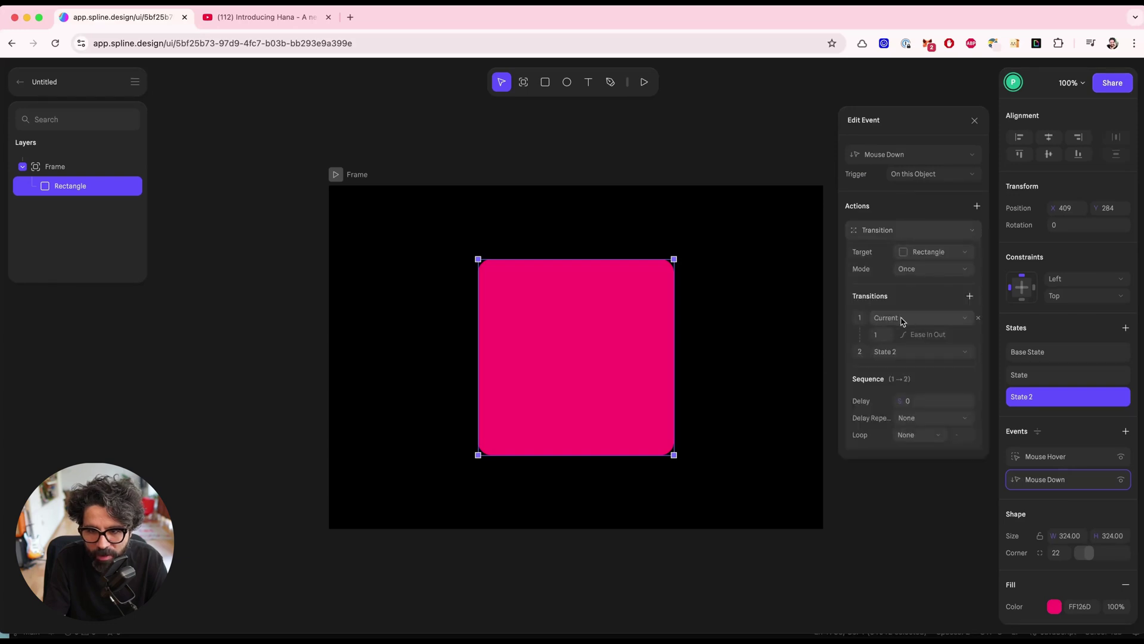
pyautogui.click(894, 320)
pyautogui.click(888, 354)
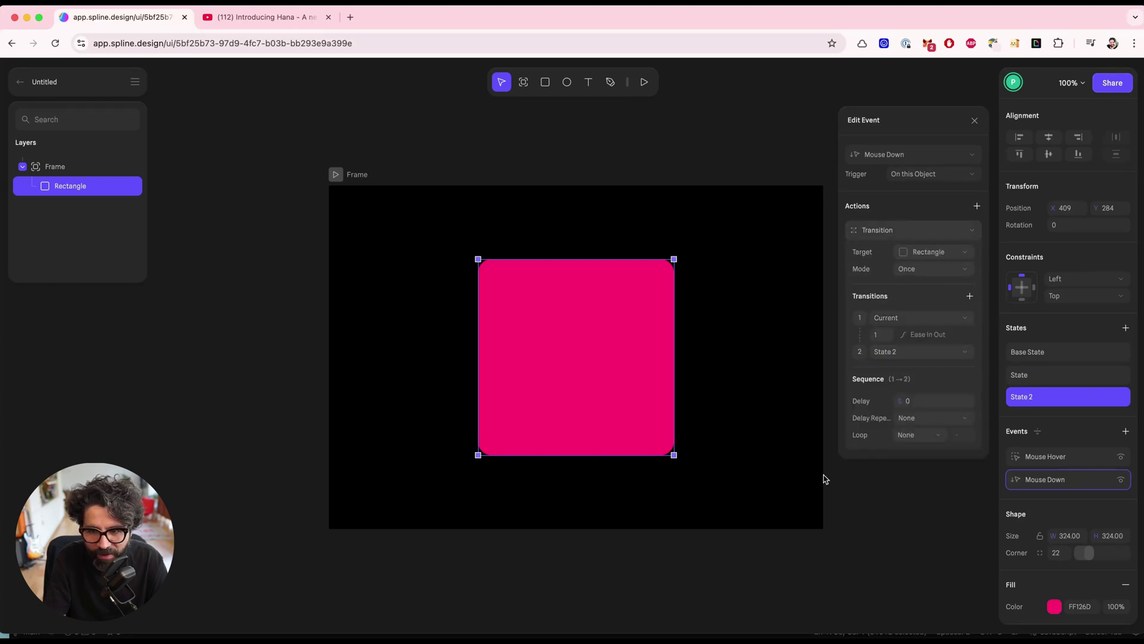
pyautogui.click(883, 336)
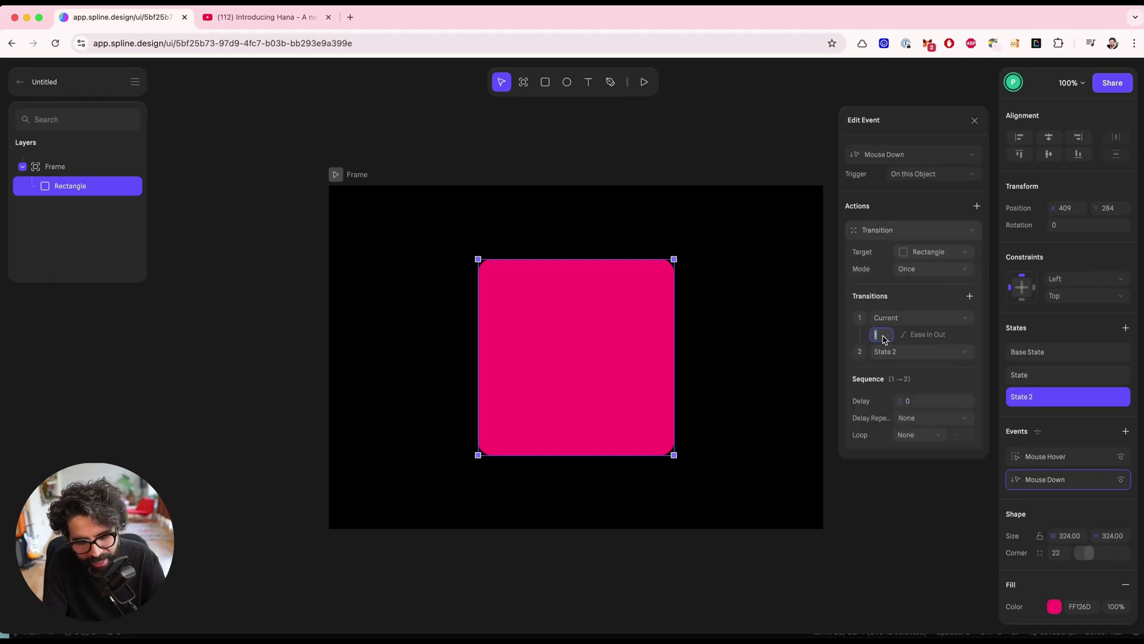
pyautogui.click(924, 335)
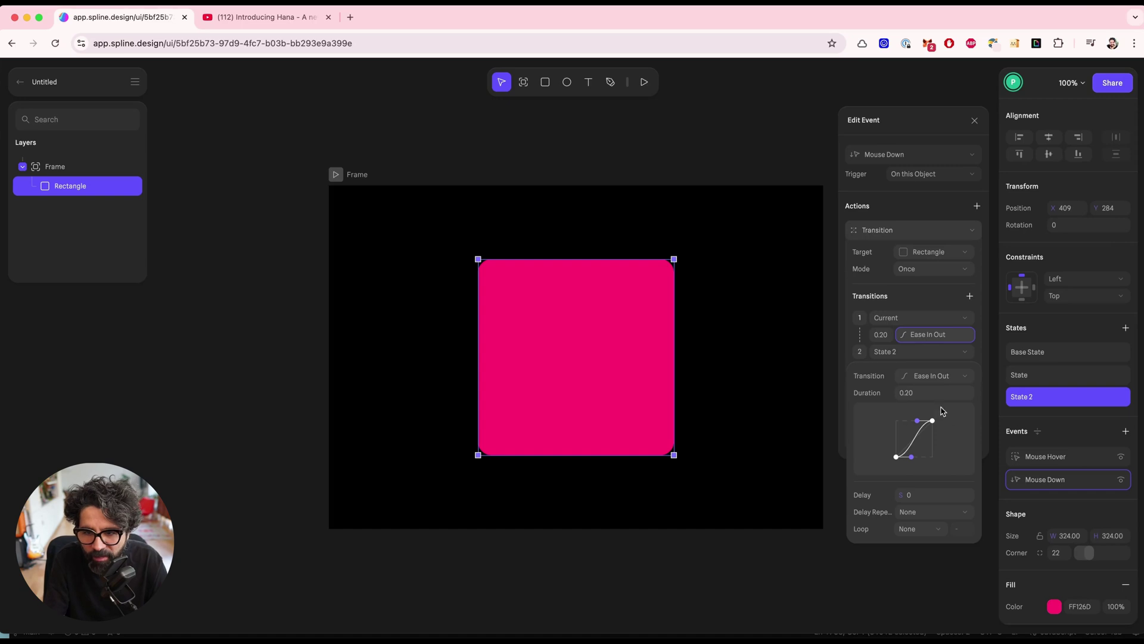
pyautogui.click(935, 376)
pyautogui.click(942, 358)
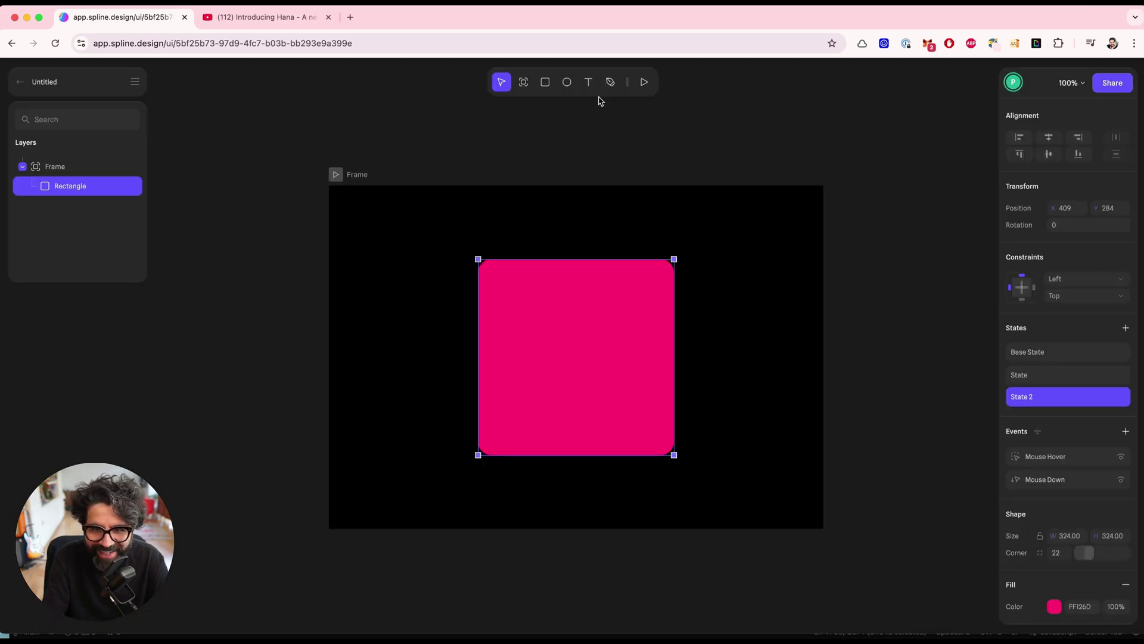
# Preview the click, then set the Mouse Down transition mode to Toggle
pyautogui.click(641, 93)
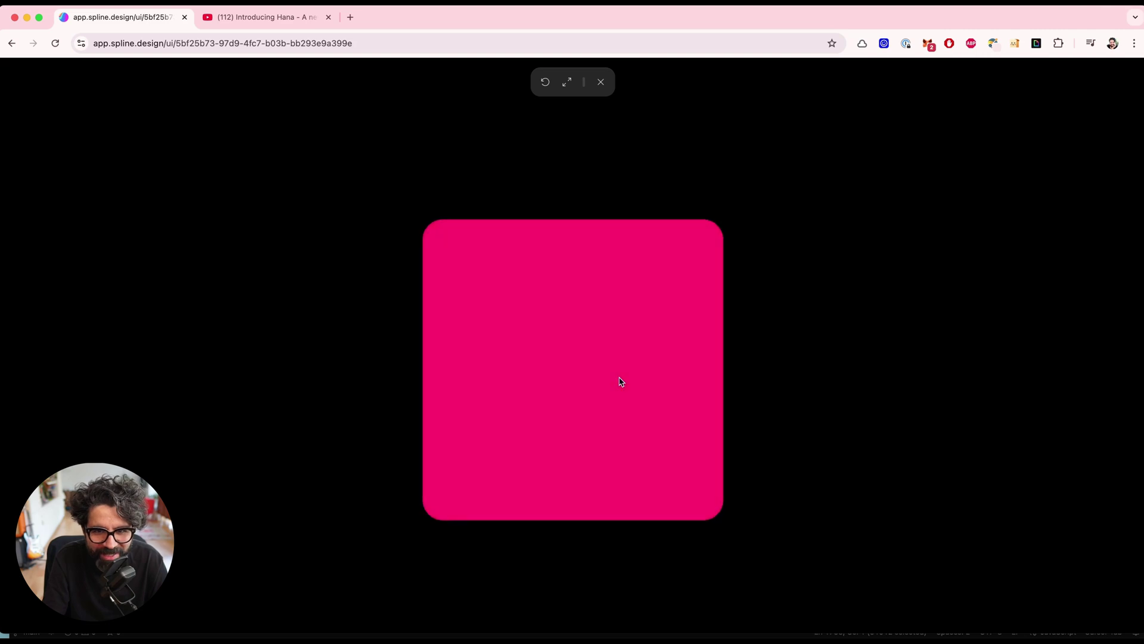
pyautogui.click(600, 82)
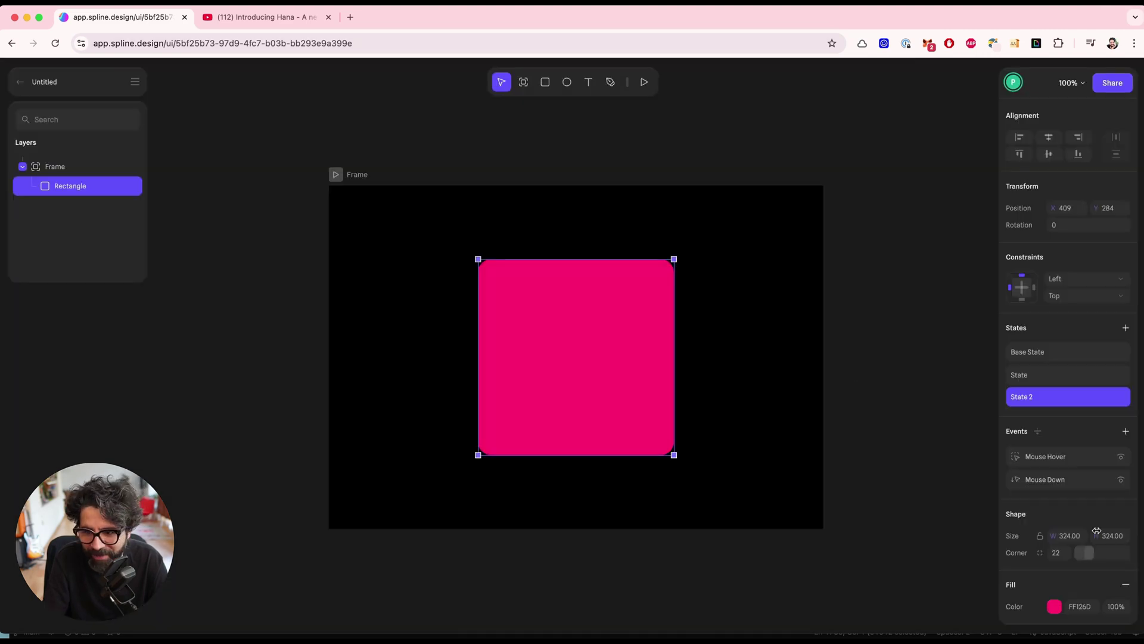
pyautogui.click(1071, 480)
pyautogui.click(902, 231)
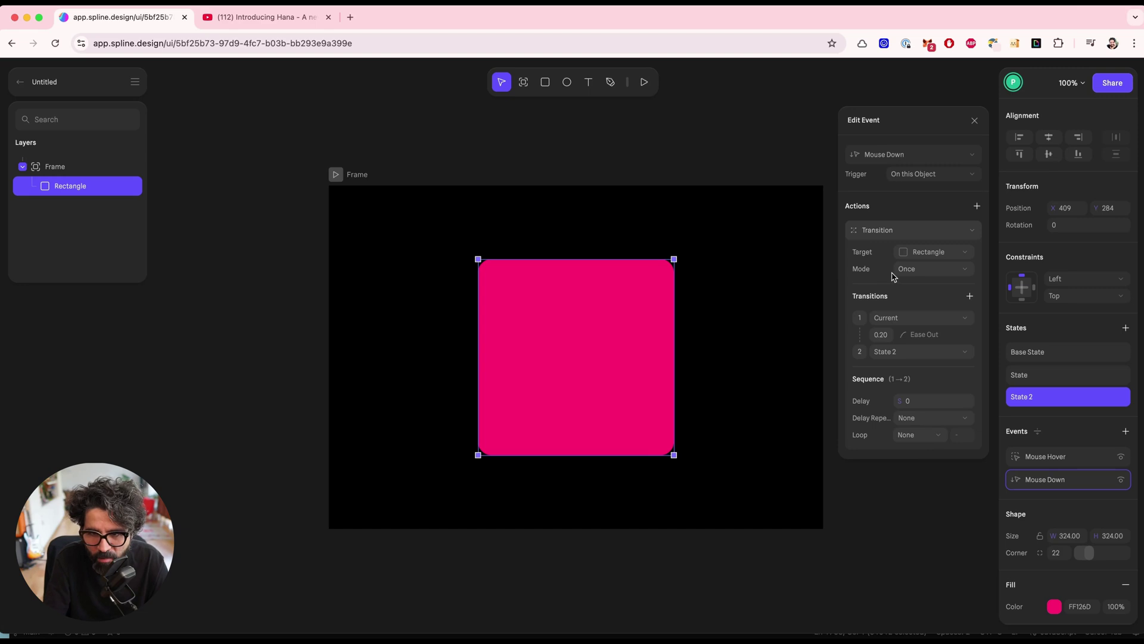
pyautogui.click(941, 270)
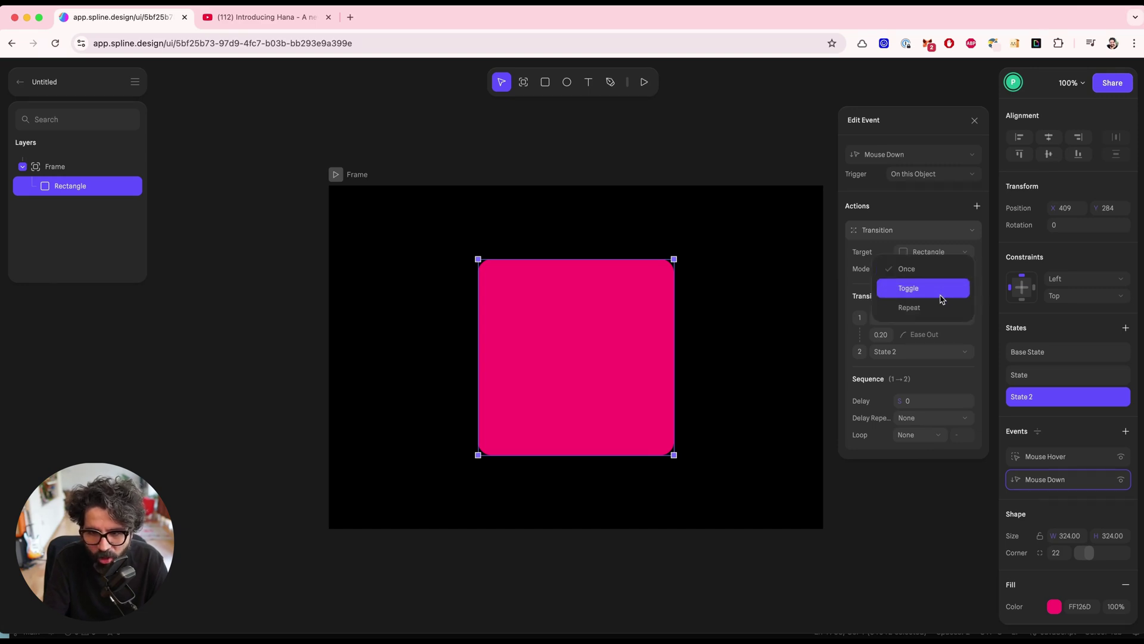
pyautogui.click(940, 291)
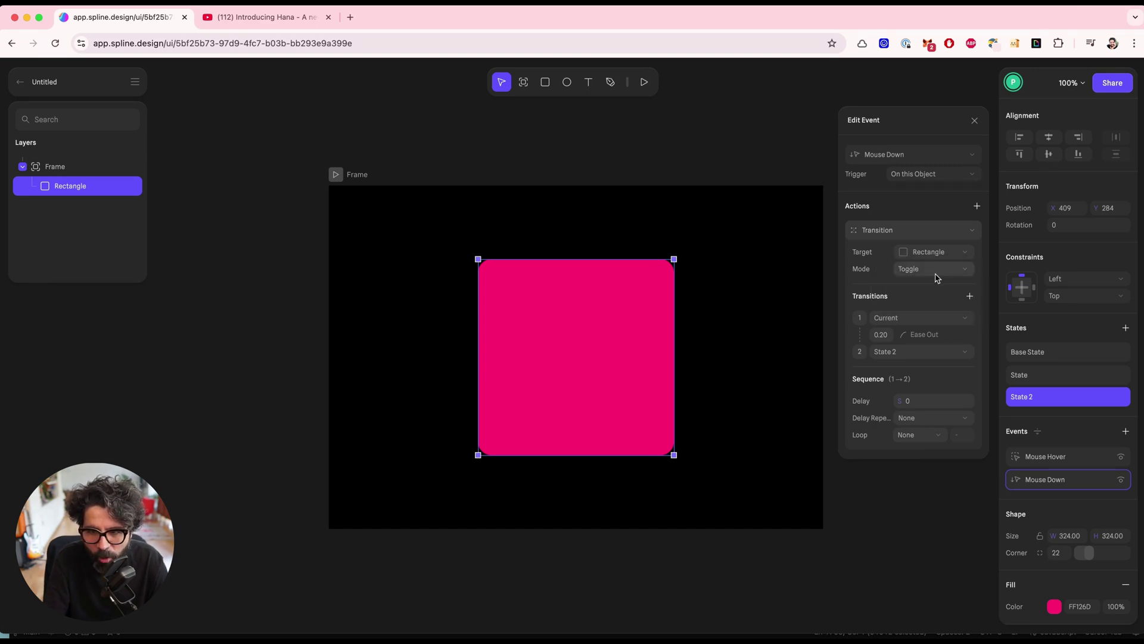
# Preview the scene and click the square to test the toggling
pyautogui.click(644, 83)
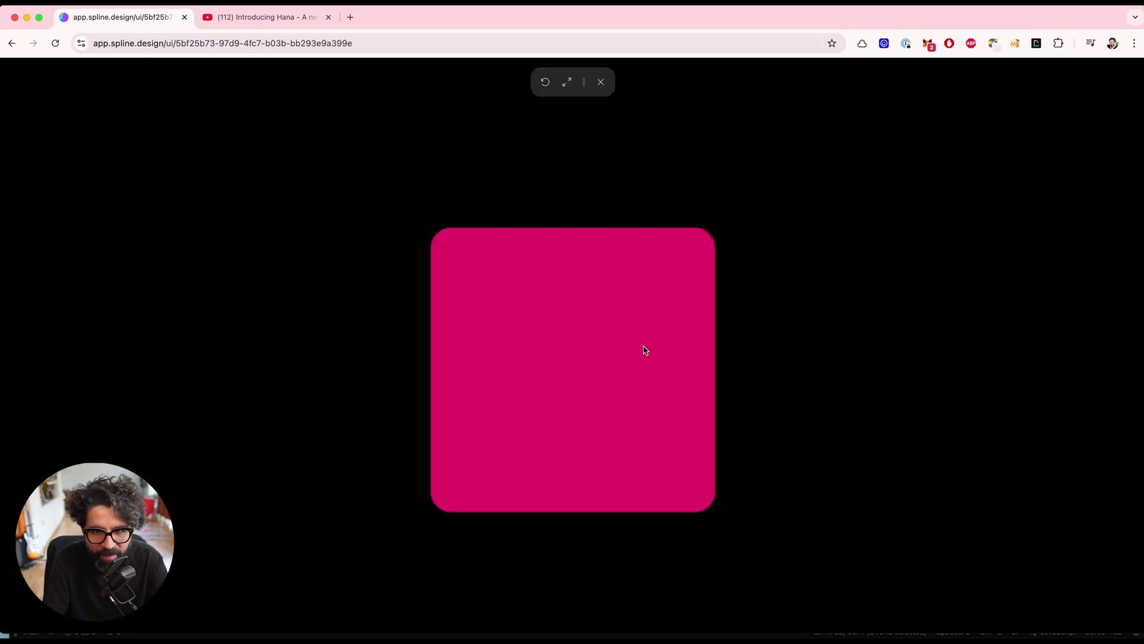
pyautogui.click(704, 361)
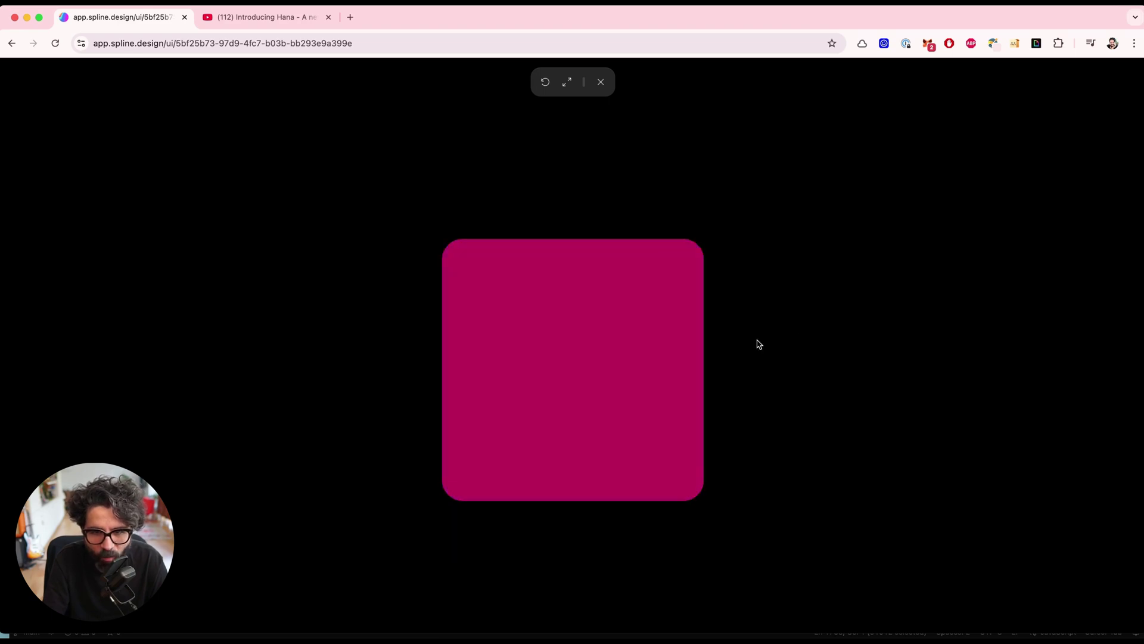
pyautogui.click(601, 81)
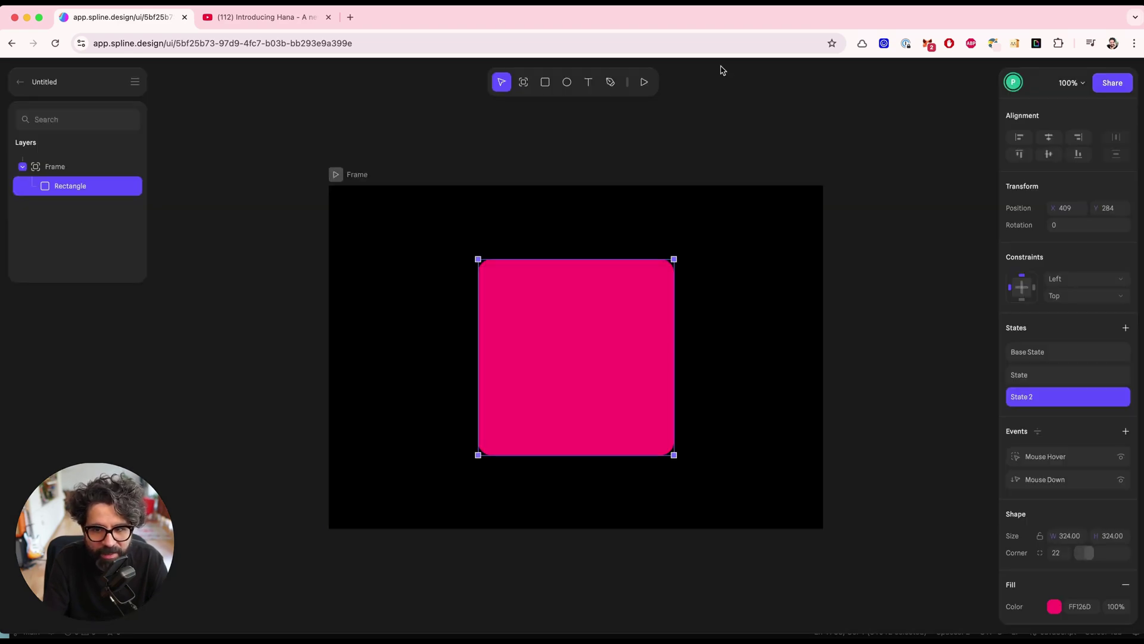
# Add a Mouse Up event to the rectangle
pyautogui.click(1126, 431)
pyautogui.click(903, 154)
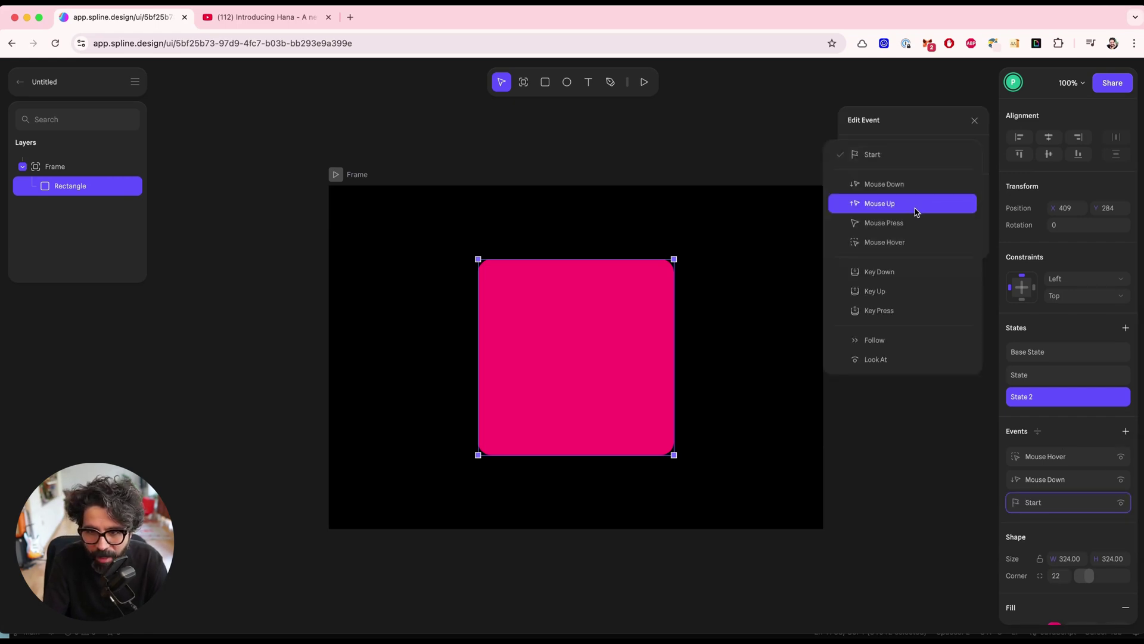
pyautogui.click(915, 205)
pyautogui.click(1073, 502)
pyautogui.click(1073, 503)
# Give the Mouse Up event a Transition back to Base State, then play the scene
pyautogui.click(913, 250)
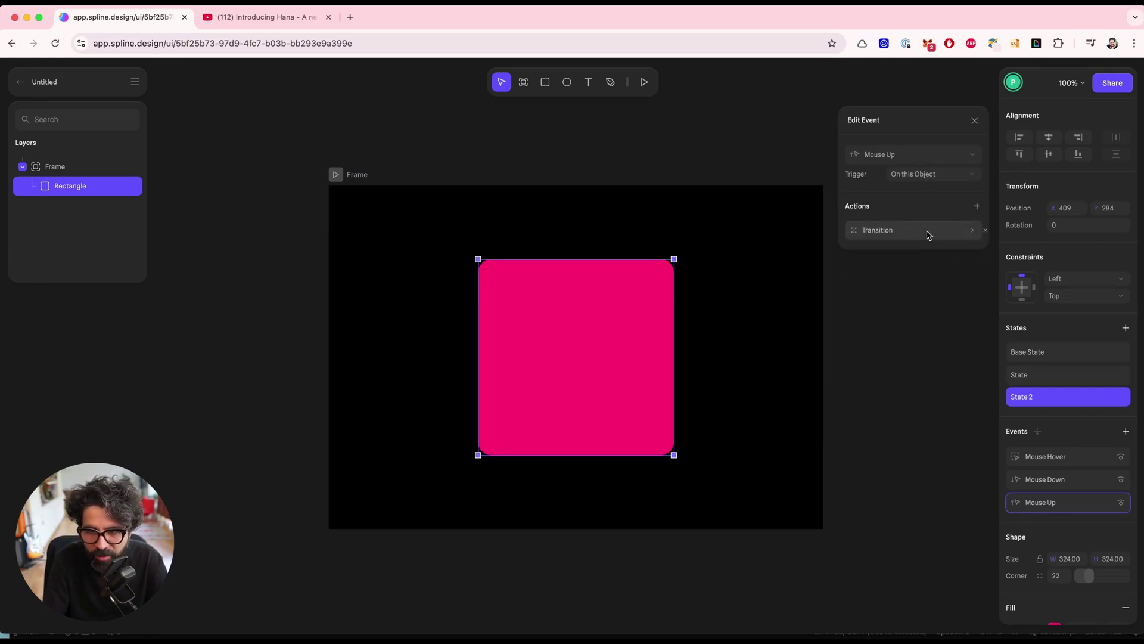
pyautogui.click(928, 231)
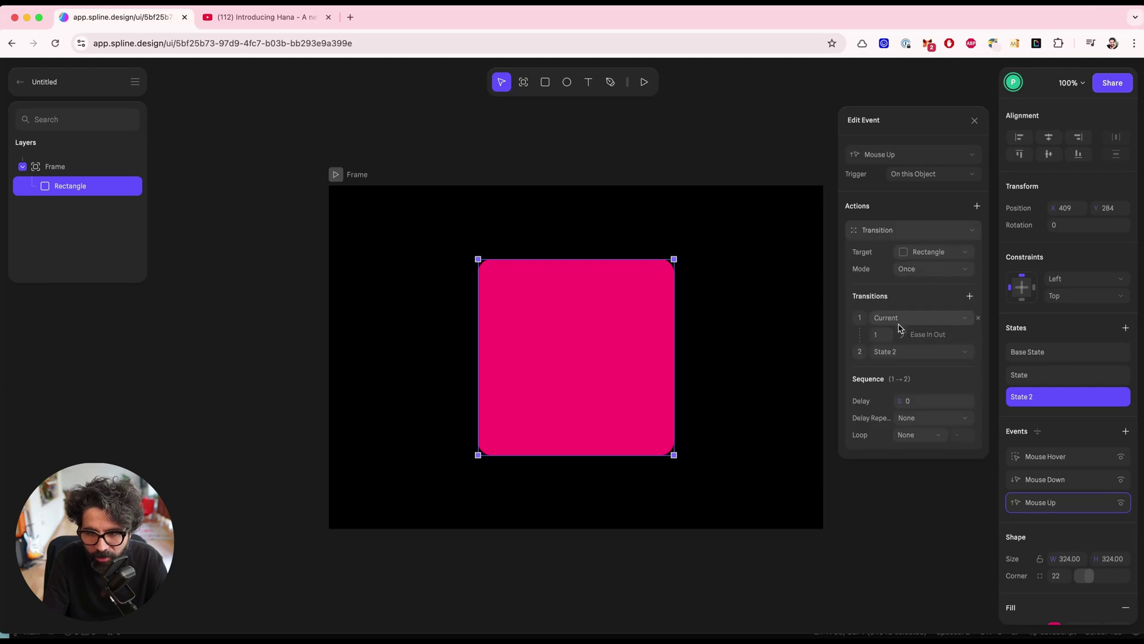
pyautogui.click(900, 353)
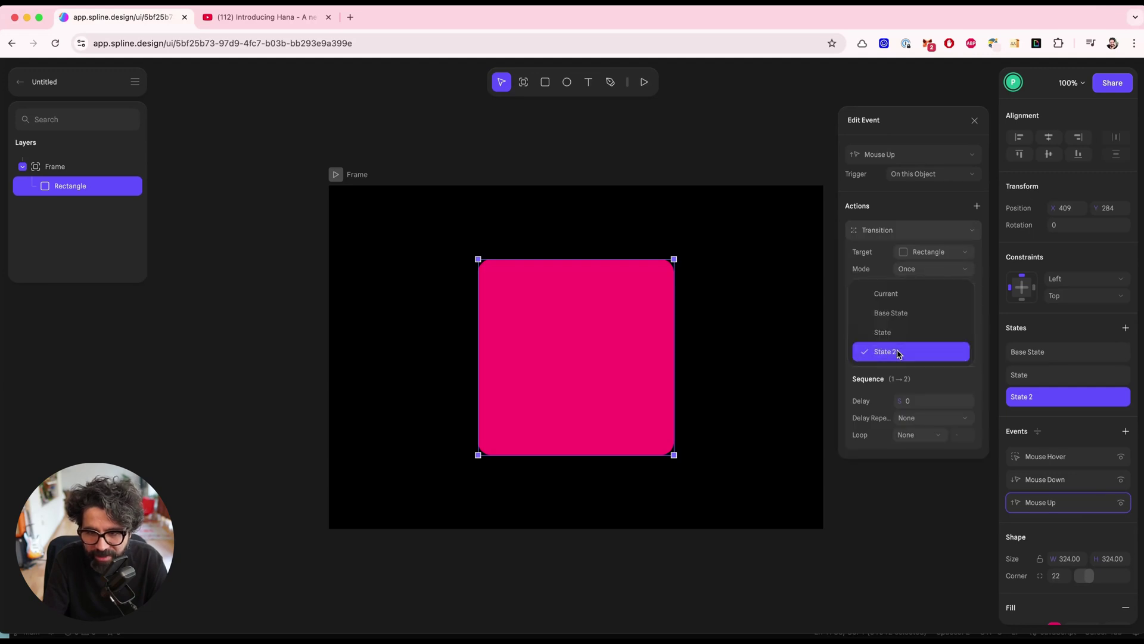
pyautogui.click(916, 320)
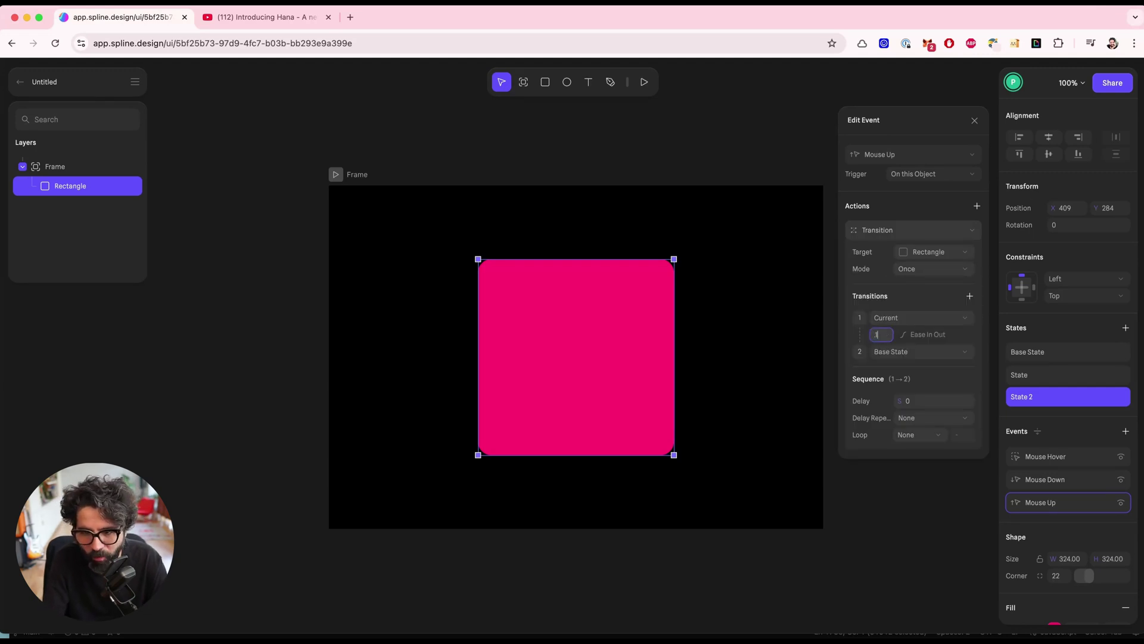
pyautogui.click(645, 82)
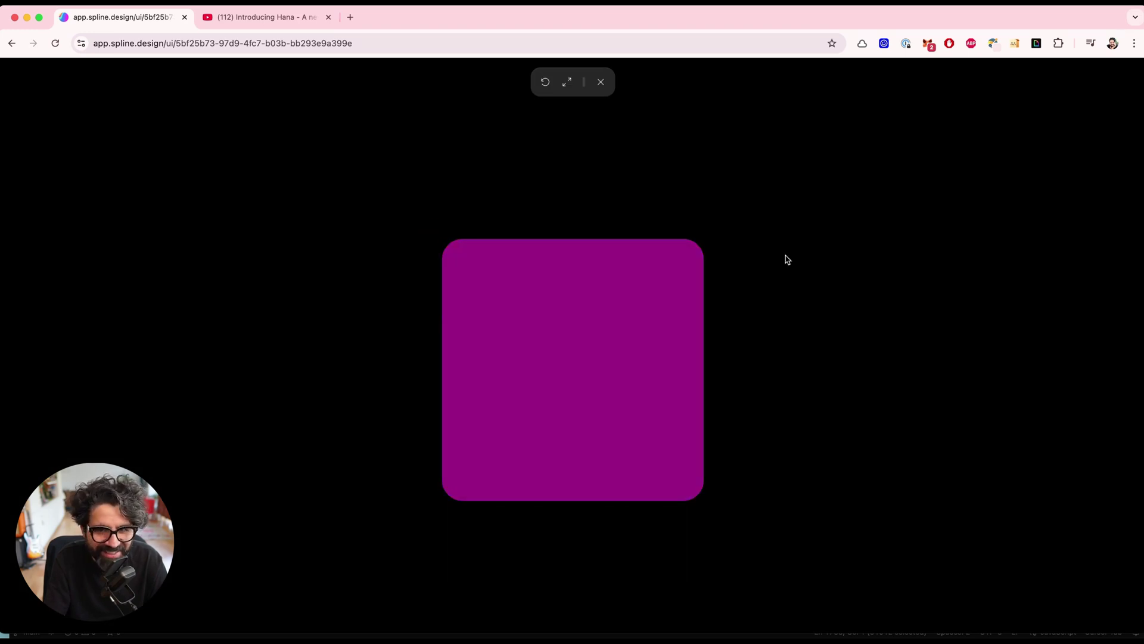
# Exit the preview to the editor, where Mouse Hover, Mouse Down and Mouse Up events are listed
pyautogui.click(601, 82)
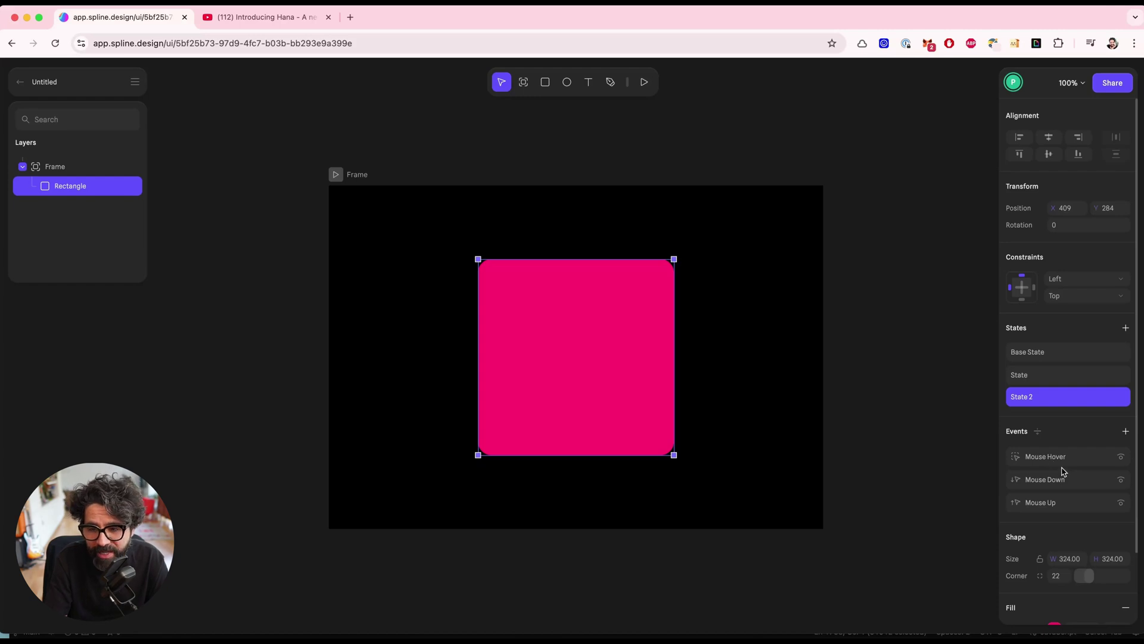
# In Base State, move the rectangle to the frame's top-left and resize it to 94×94
pyautogui.click(1048, 353)
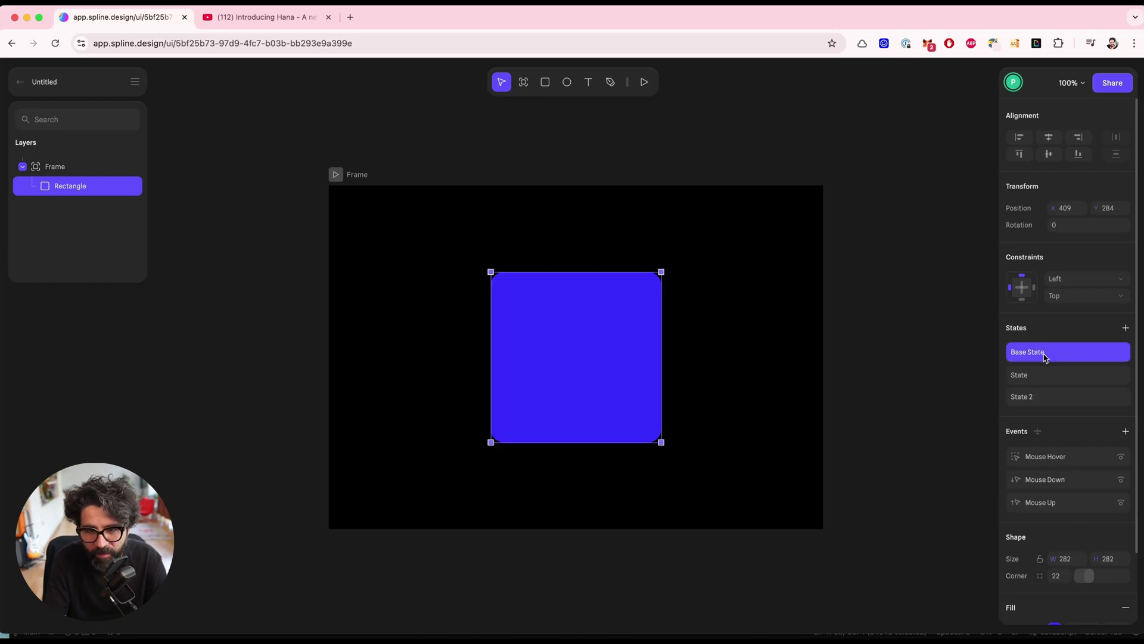
pyautogui.click(746, 141)
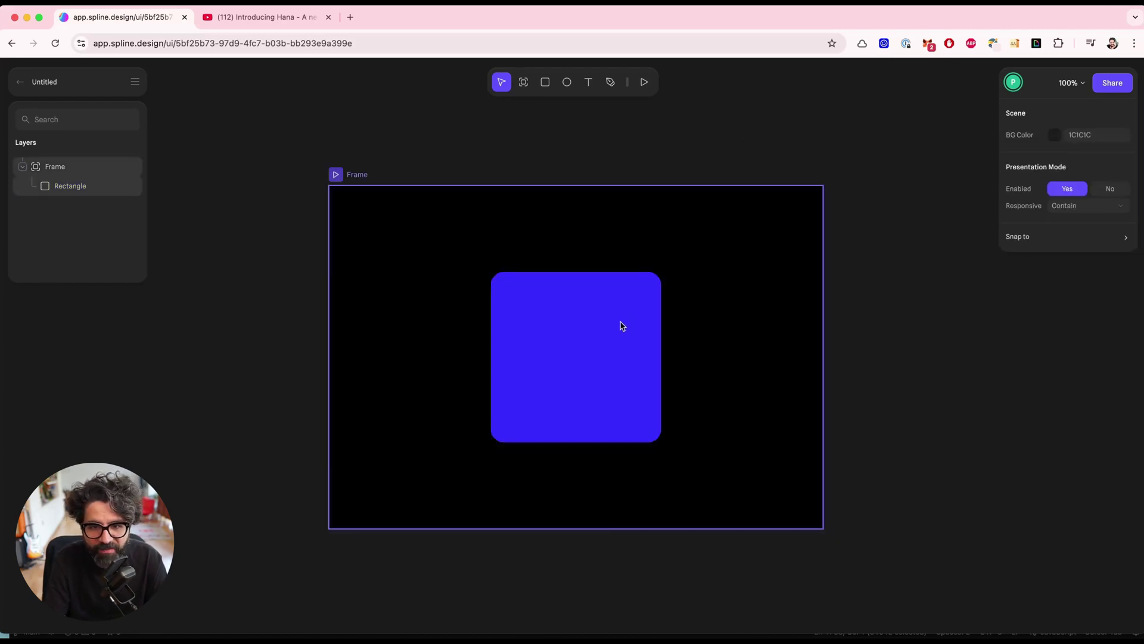
pyautogui.click(620, 324)
pyautogui.click(633, 324)
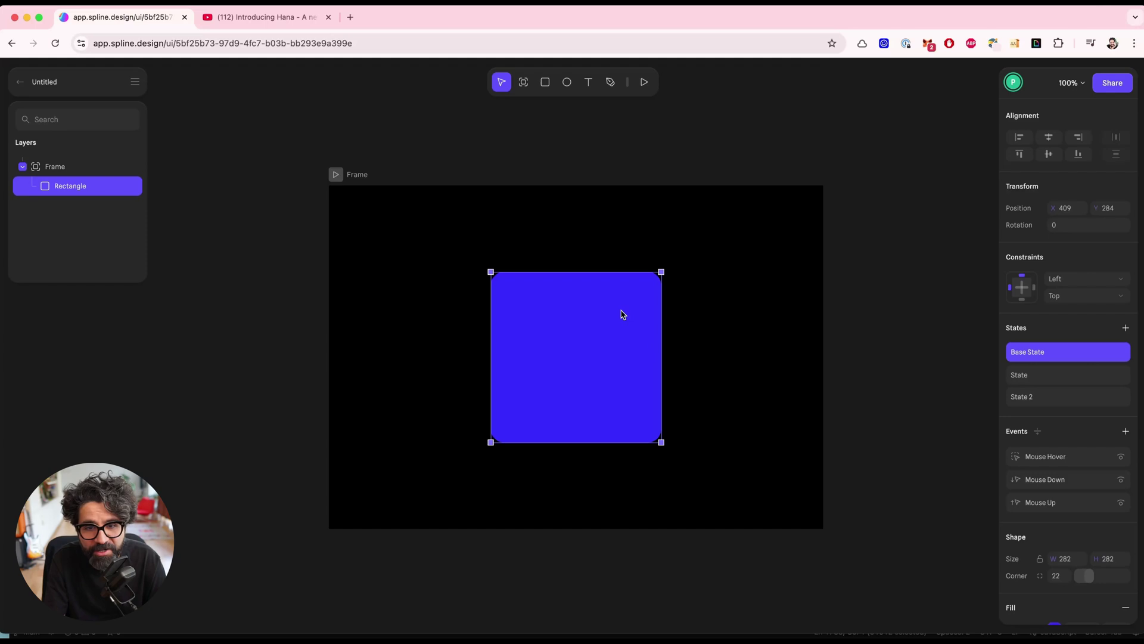
pyautogui.moveTo(609, 374); pyautogui.dragTo(462, 299)
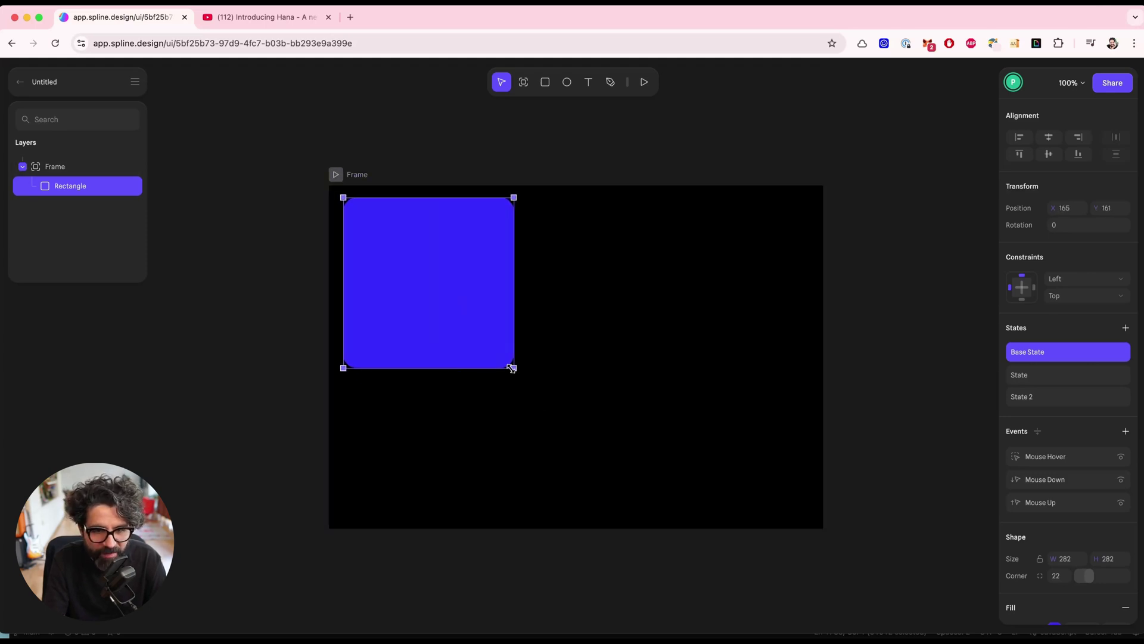
pyautogui.moveTo(510, 367); pyautogui.dragTo(391, 255)
# Review State and State 2, moving the red State square to the frame's top-left
pyautogui.click(1063, 377)
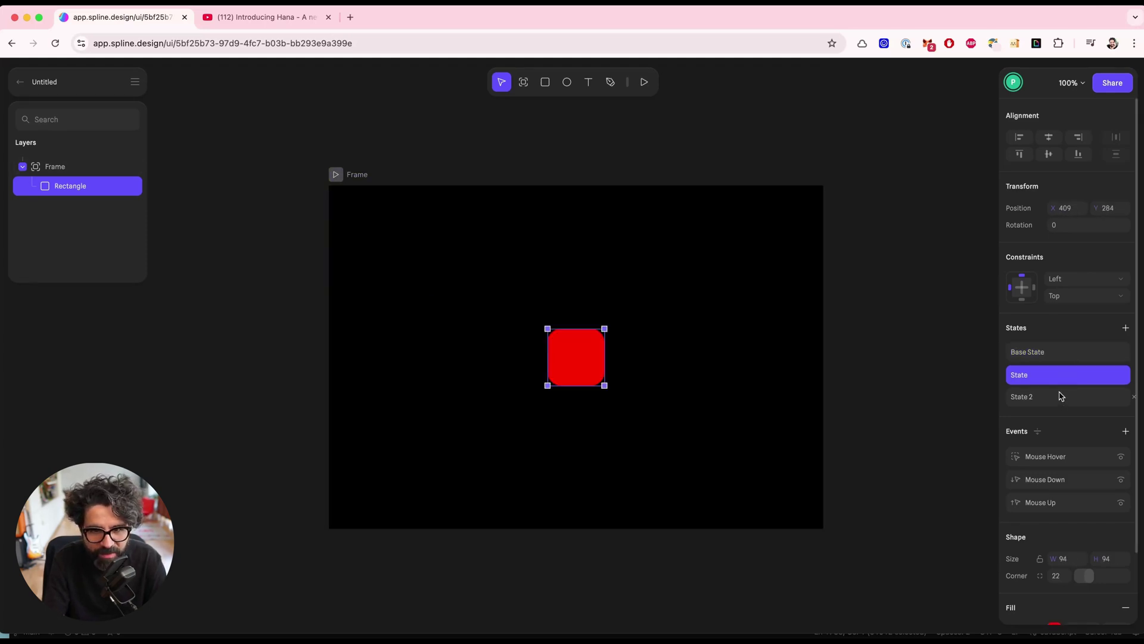
pyautogui.click(1061, 392)
pyautogui.click(1059, 353)
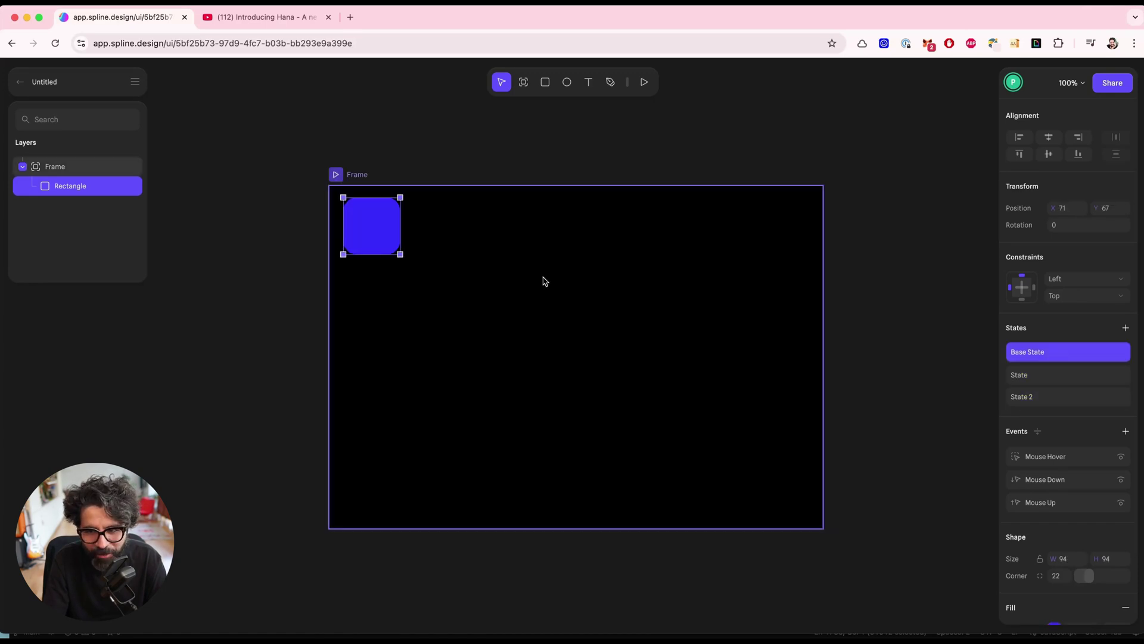
pyautogui.click(1062, 379)
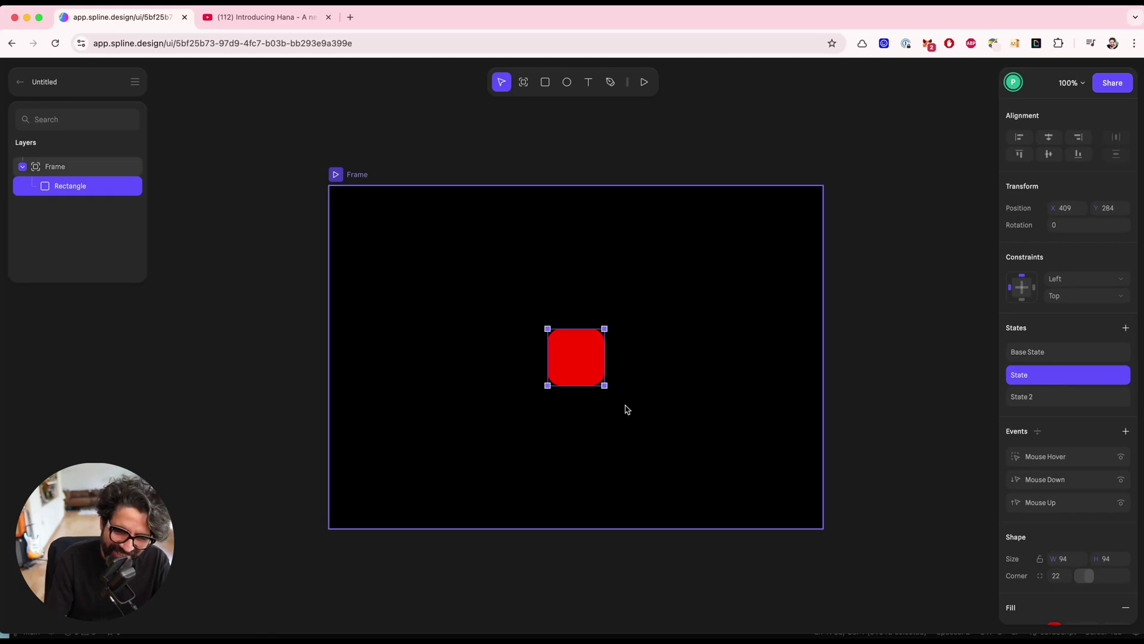
pyautogui.moveTo(577, 360); pyautogui.dragTo(379, 236)
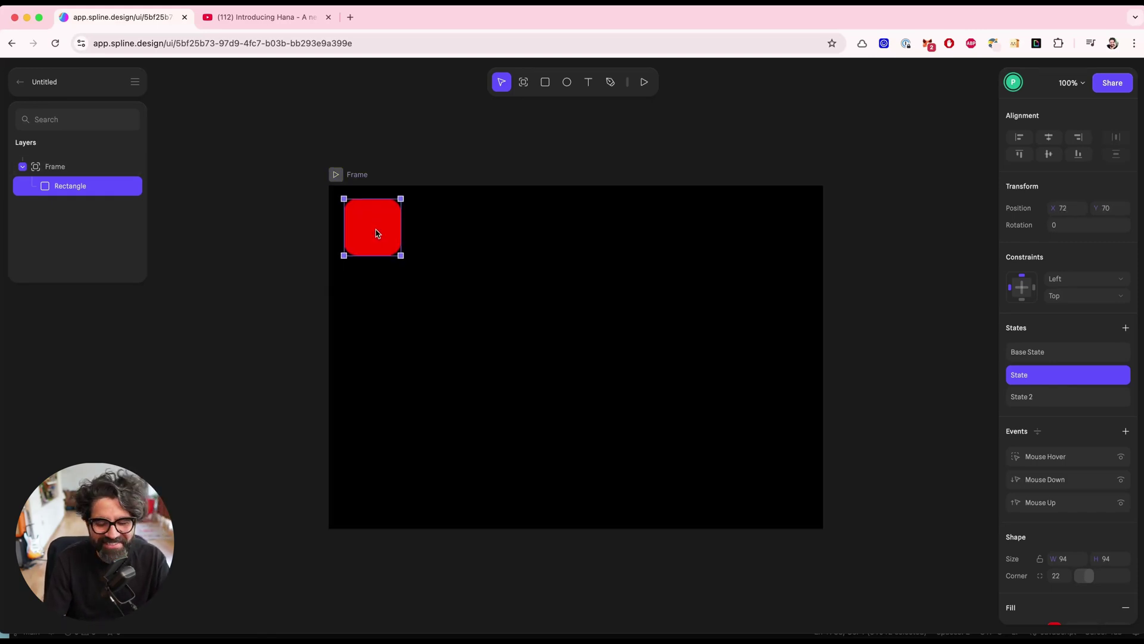
# Stop editing states, undo and redo the red square's move, and deselect everything
pyautogui.click(1016, 328)
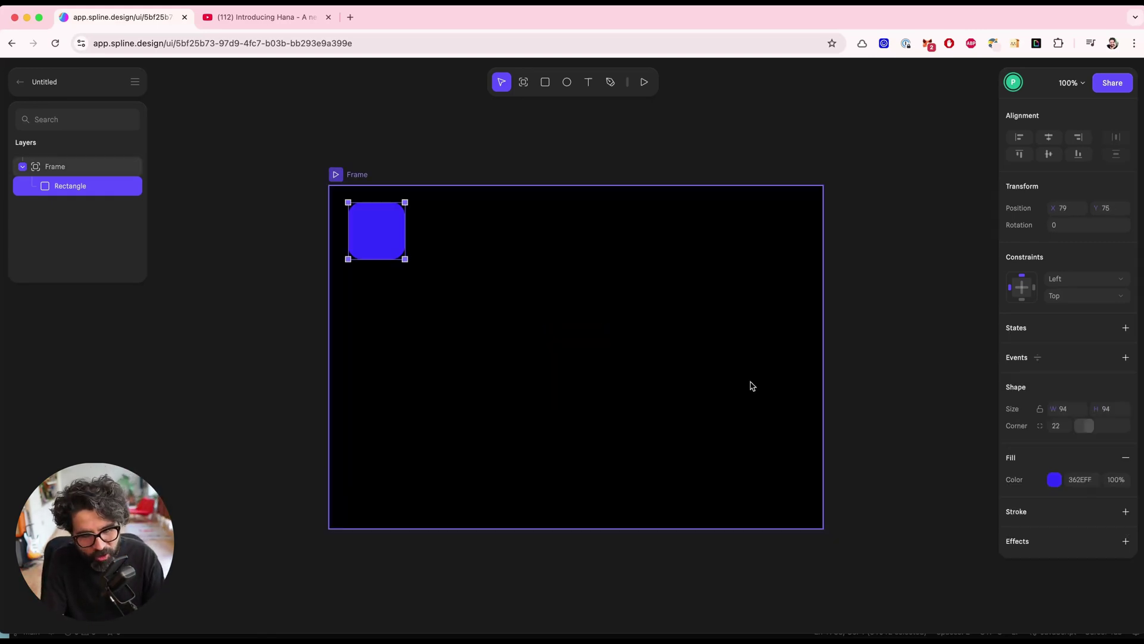
pyautogui.press('super+shift+z')
pyautogui.press('super+shift+z')
pyautogui.press('super+shift+z')
pyautogui.press('super+shift+z')
pyautogui.press('super+shift+z')
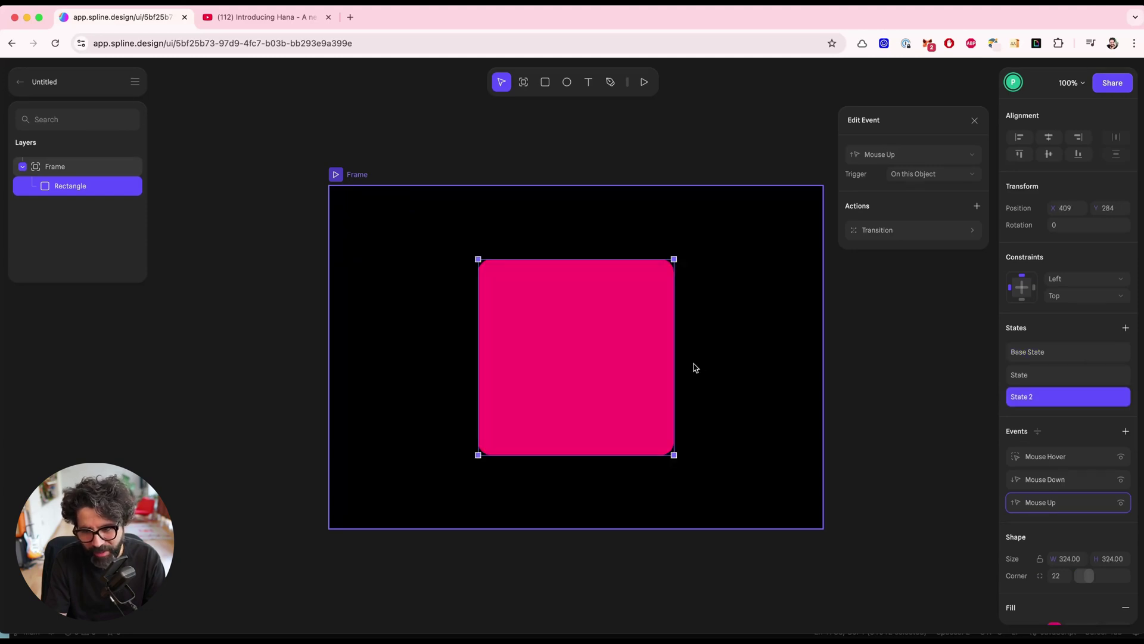
pyautogui.press('super+shift+z')
pyautogui.press('super+shift+z')
pyautogui.press('super+shift+z')
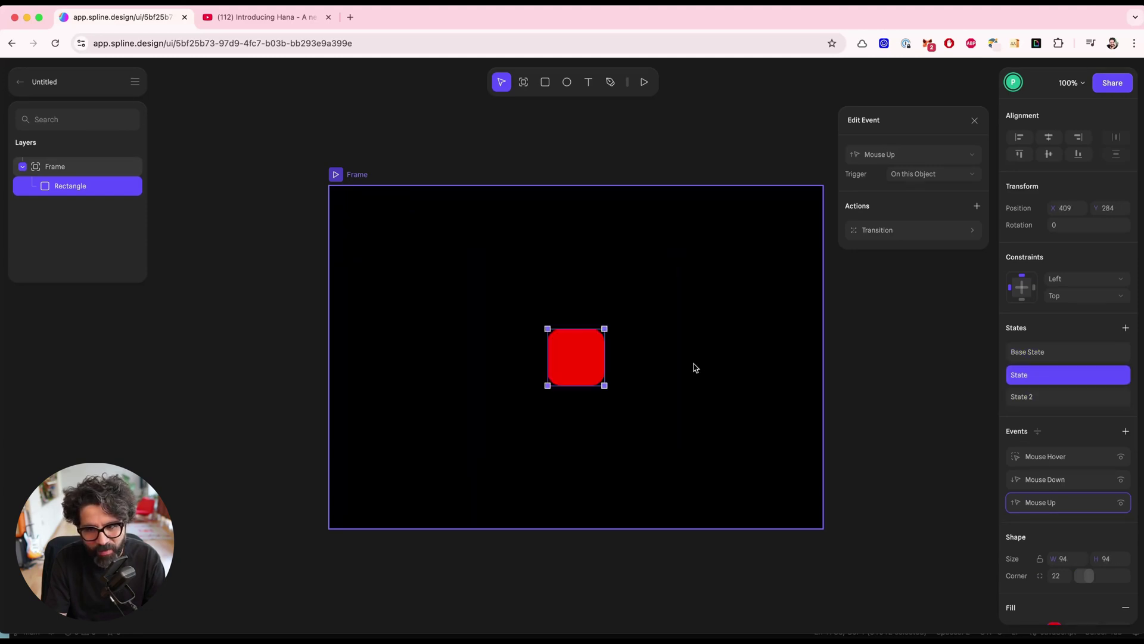
pyautogui.press('super+shift+z')
pyautogui.click(672, 115)
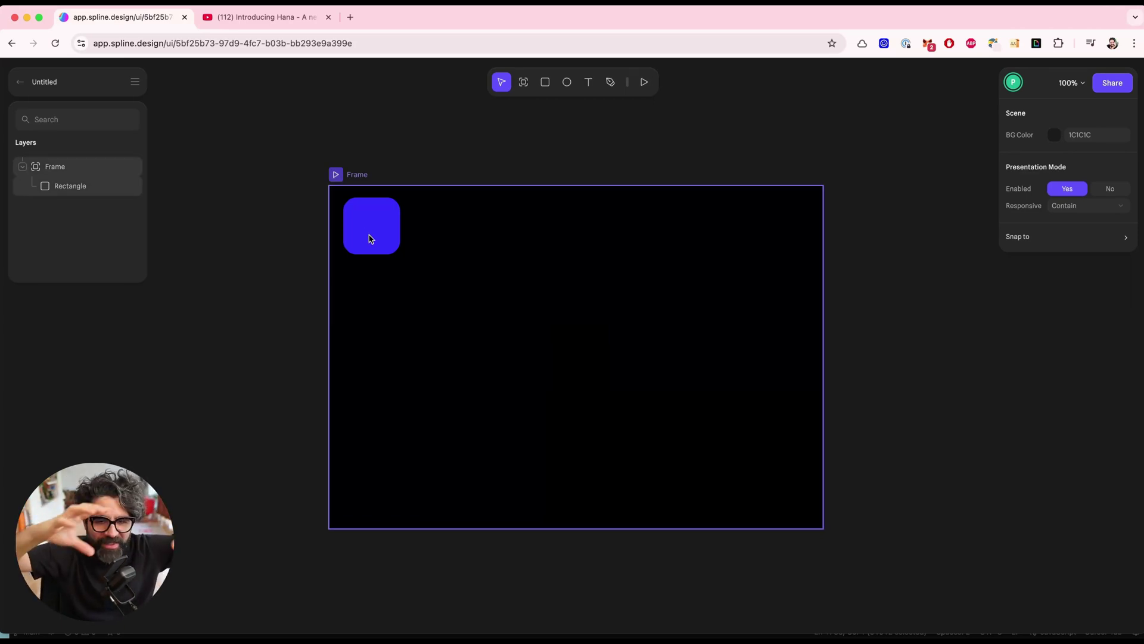
# Preview the small square changing colour and moving on hover, then return to the editor
pyautogui.click(644, 82)
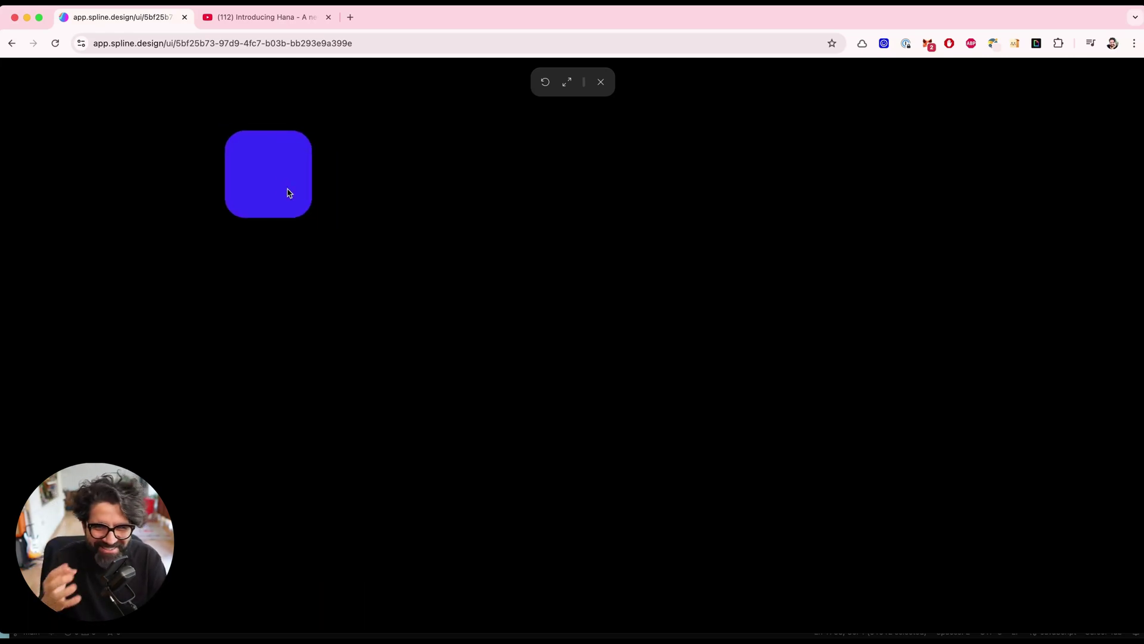
pyautogui.click(601, 82)
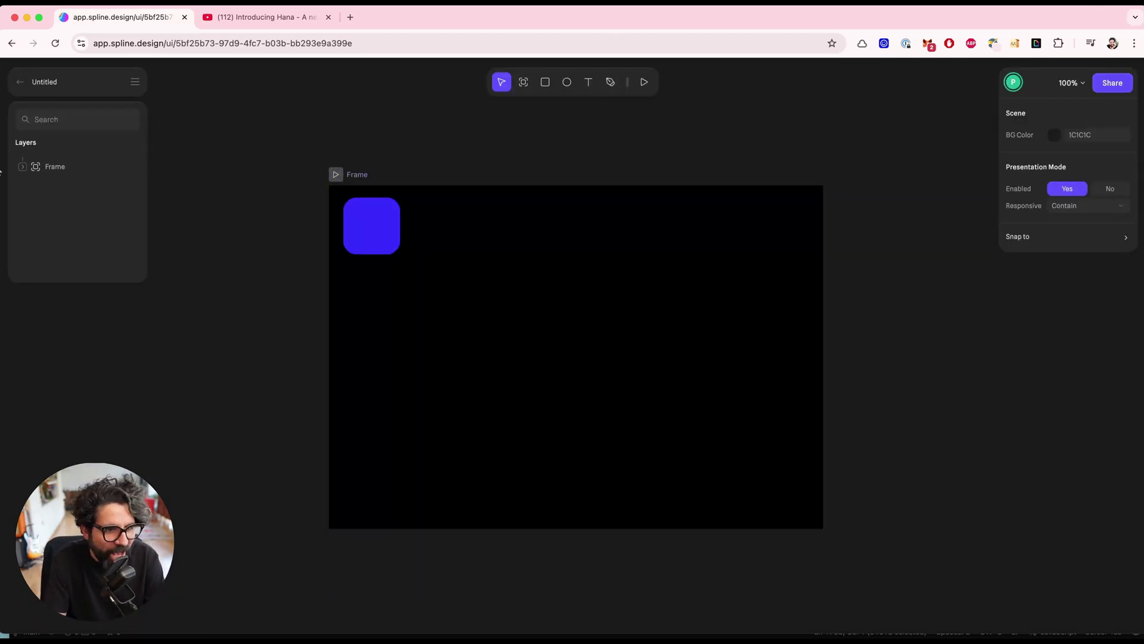
pyautogui.click(23, 169)
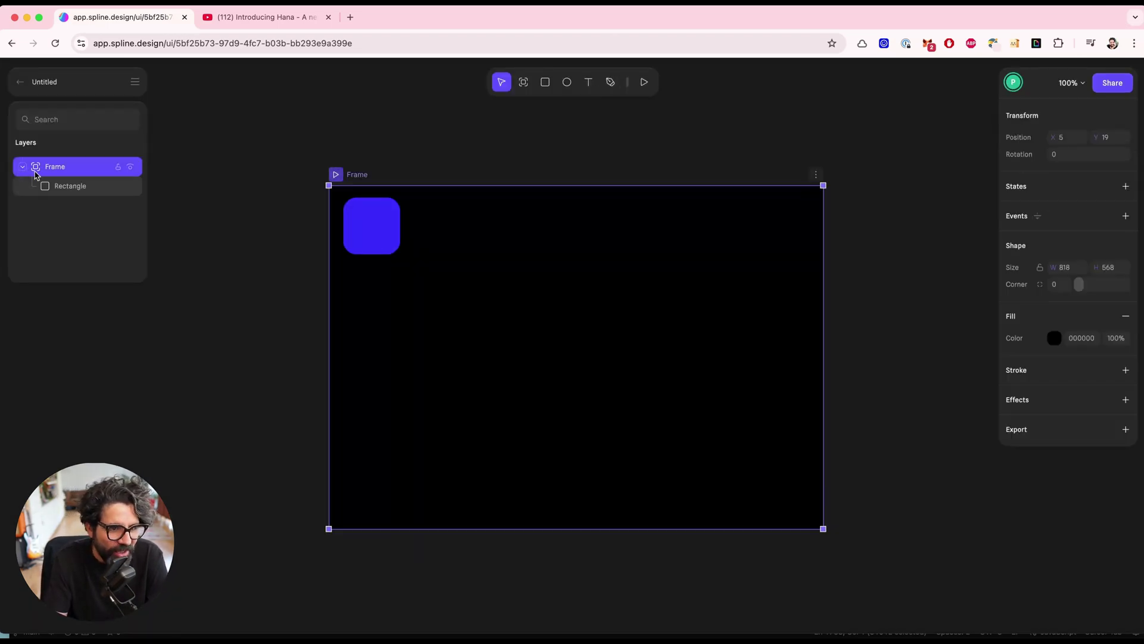
pyautogui.click(60, 186)
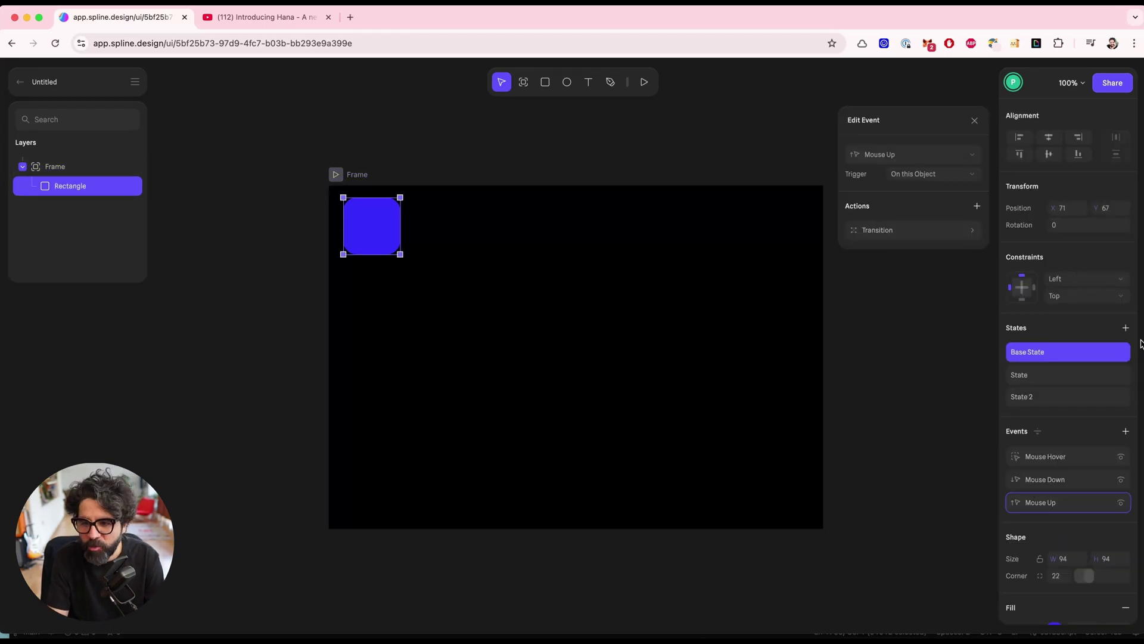
pyautogui.click(1053, 375)
pyautogui.click(1071, 395)
pyautogui.click(1063, 352)
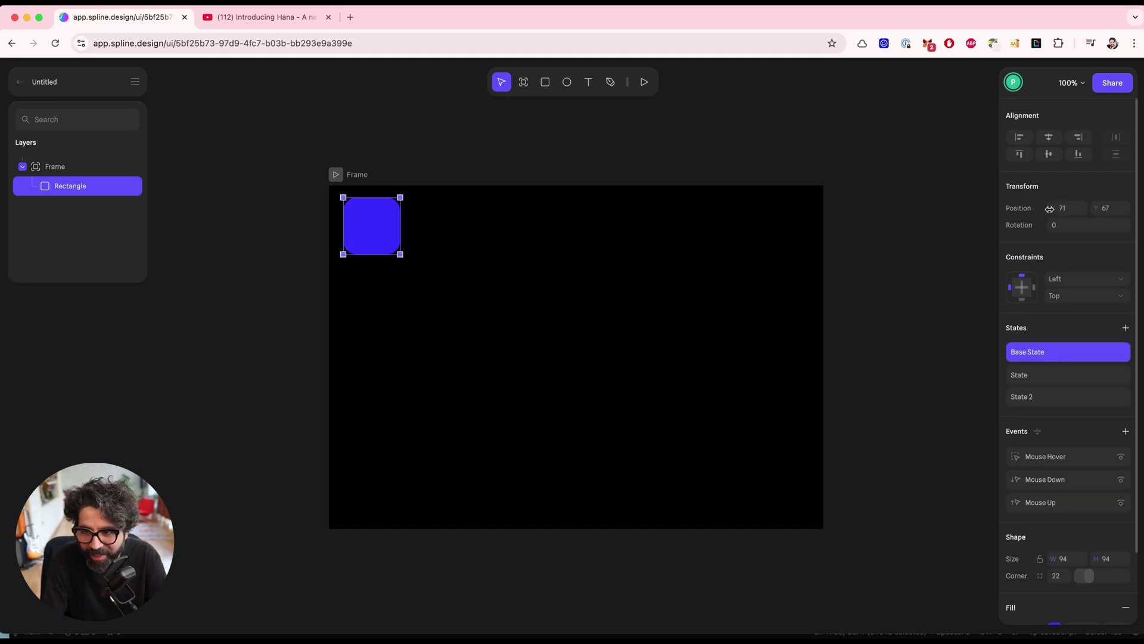
pyautogui.click(1070, 207)
pyautogui.write('71')
pyautogui.press('Return')
pyautogui.click(1031, 375)
pyautogui.click(1054, 395)
pyautogui.click(1059, 358)
pyautogui.click(1058, 376)
pyautogui.click(1060, 396)
pyautogui.click(1062, 375)
pyautogui.click(1066, 351)
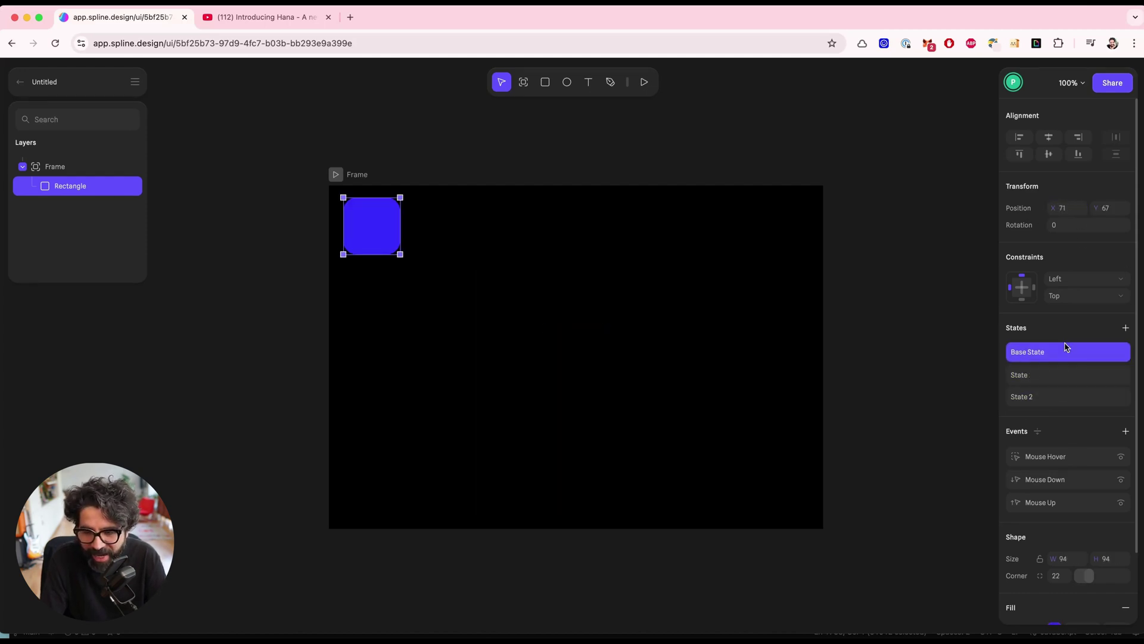
pyautogui.click(1052, 382)
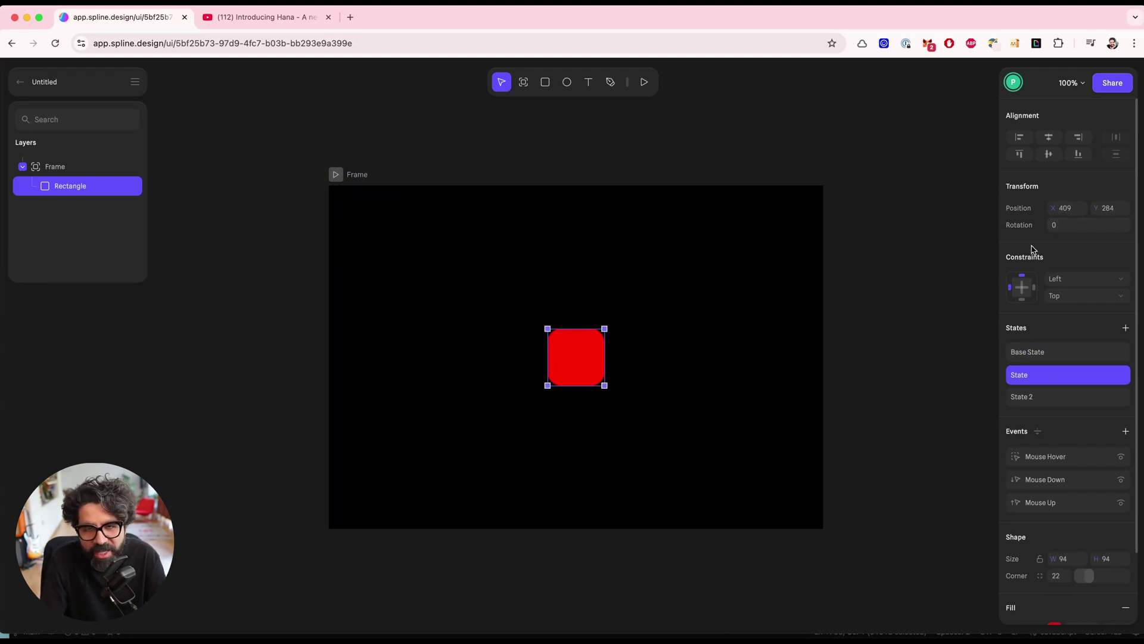
pyautogui.click(1055, 360)
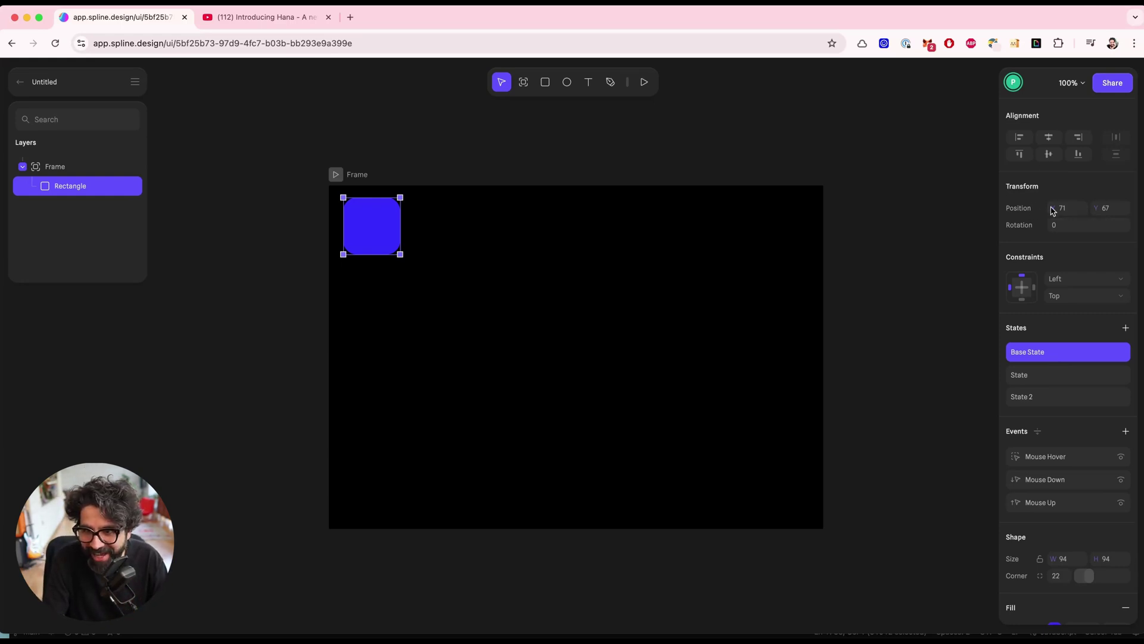
pyautogui.click(1055, 376)
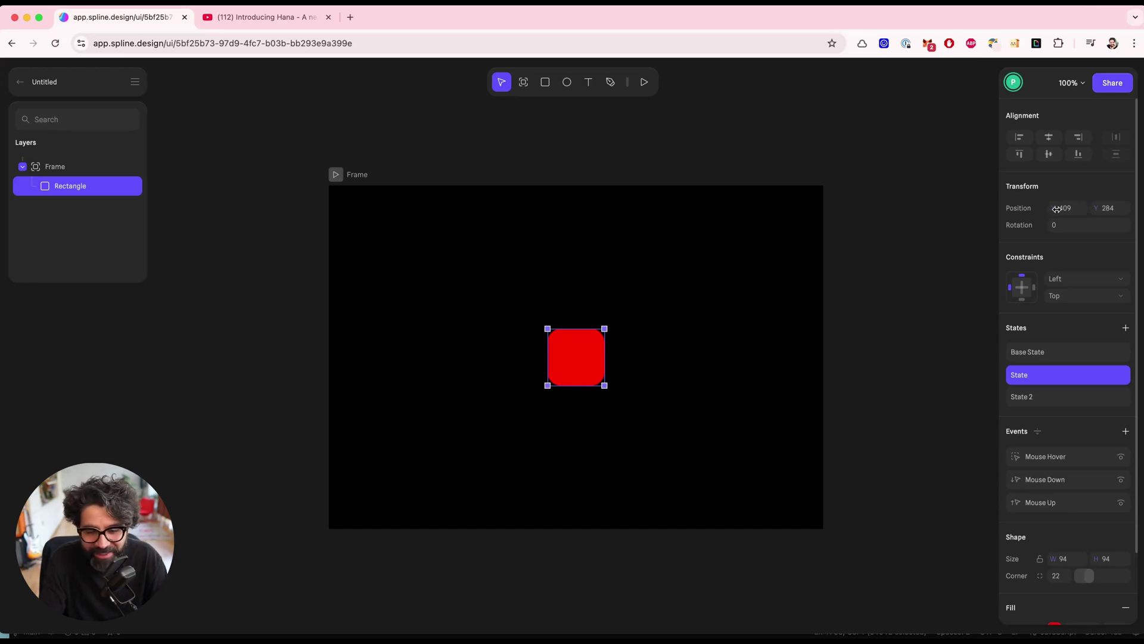
# Delete State, State 2 and the Mouse Hover, Mouse Up, Mouse Down events, then resize the square to 86×86
pyautogui.click(1134, 374)
pyautogui.click(1134, 374)
pyautogui.click(1134, 381)
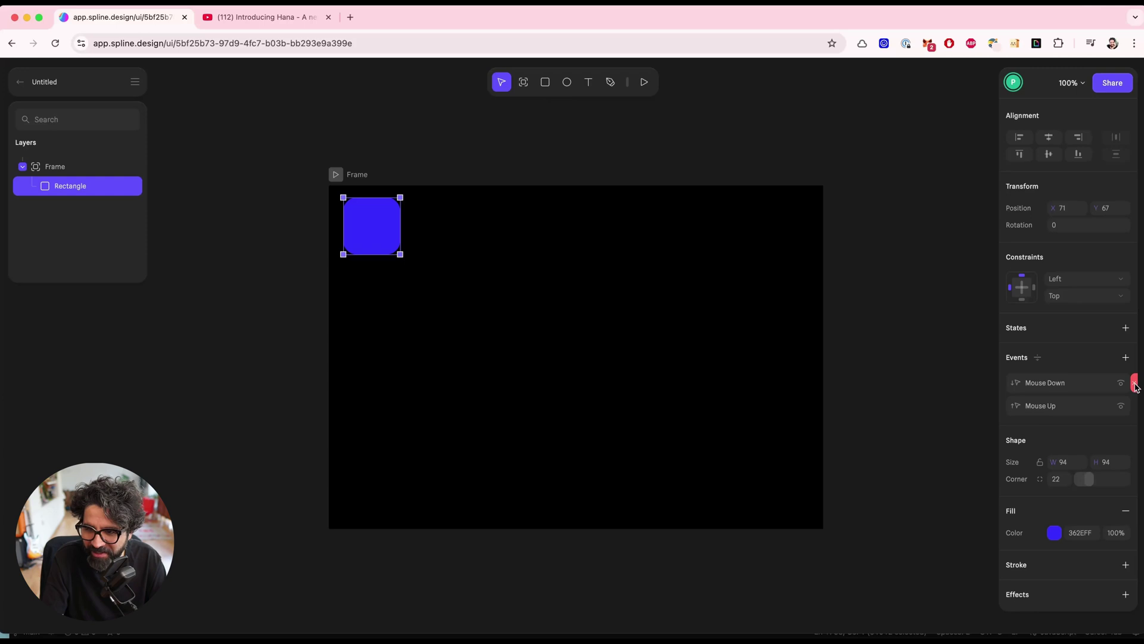
pyautogui.click(1133, 406)
pyautogui.click(1134, 383)
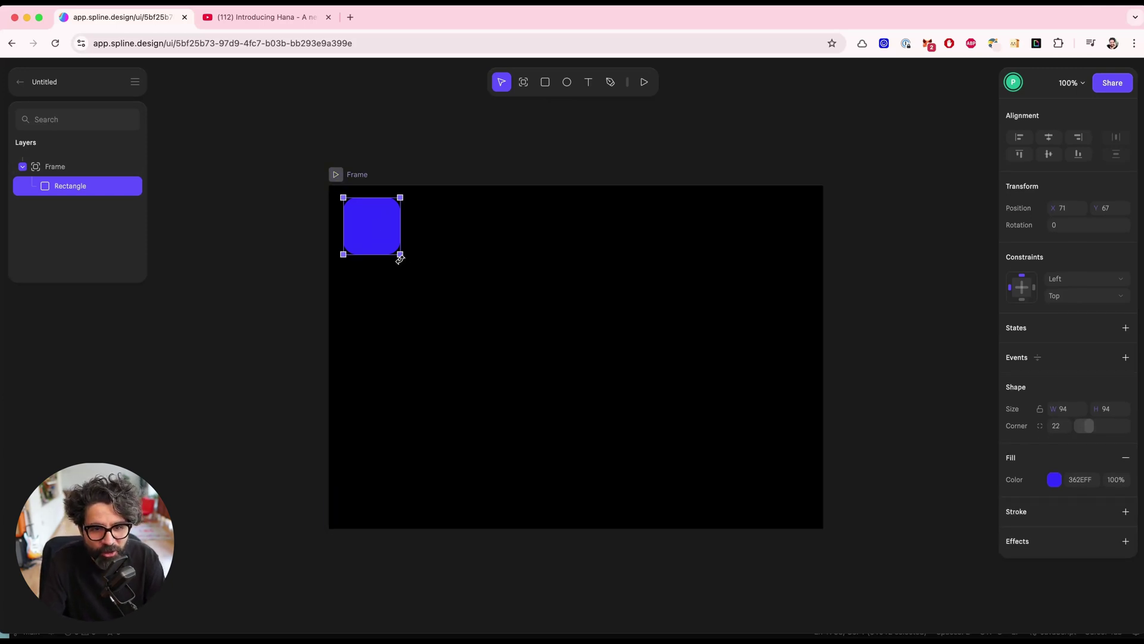
pyautogui.moveTo(400, 255); pyautogui.dragTo(392, 251)
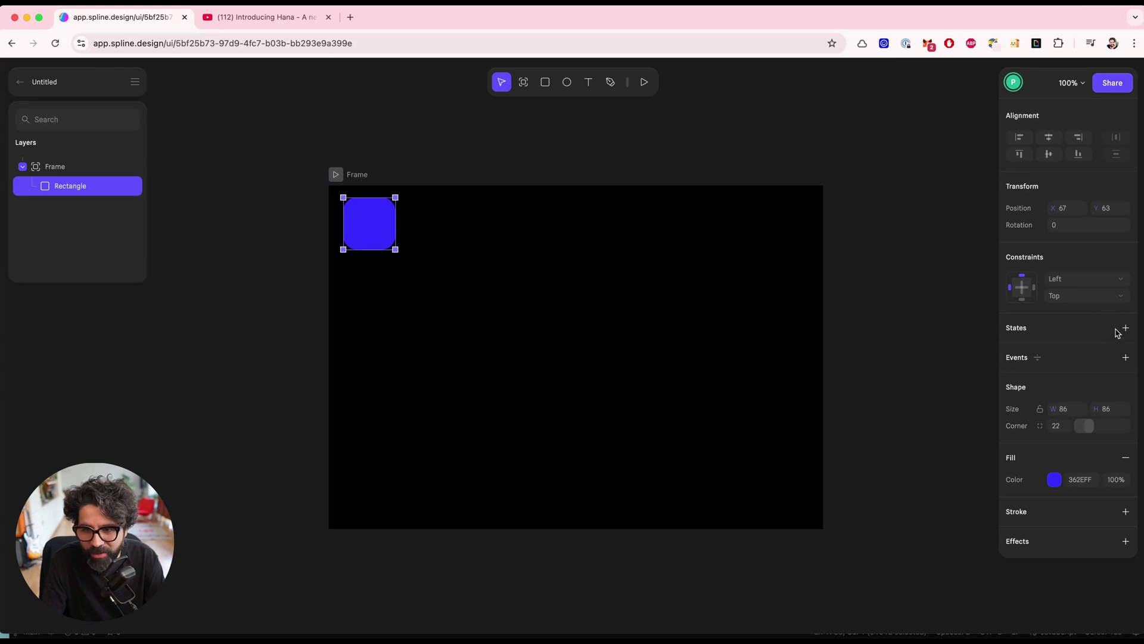
# Add a Look At event following the Cursor on Y, with View Reset set to No Reset
pyautogui.click(1126, 358)
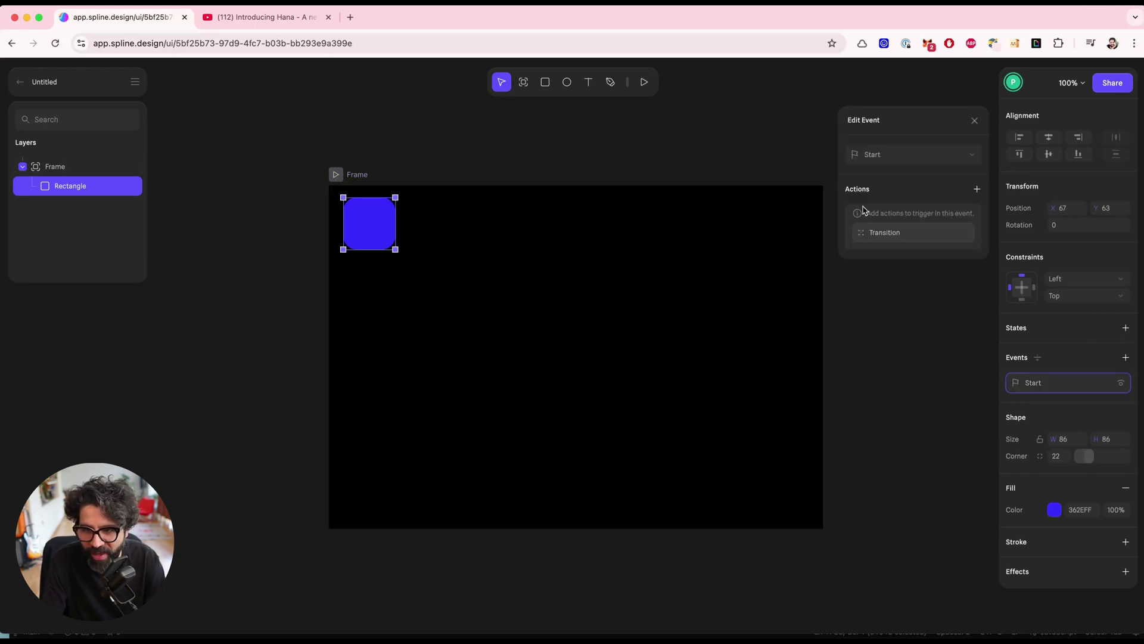
pyautogui.click(907, 157)
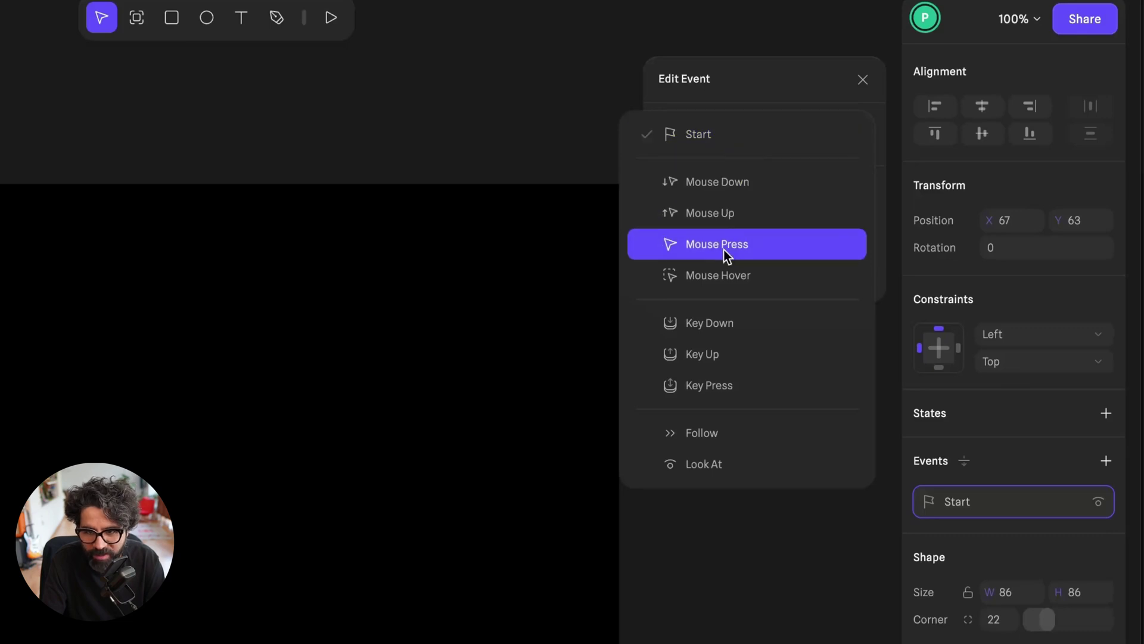
pyautogui.click(716, 465)
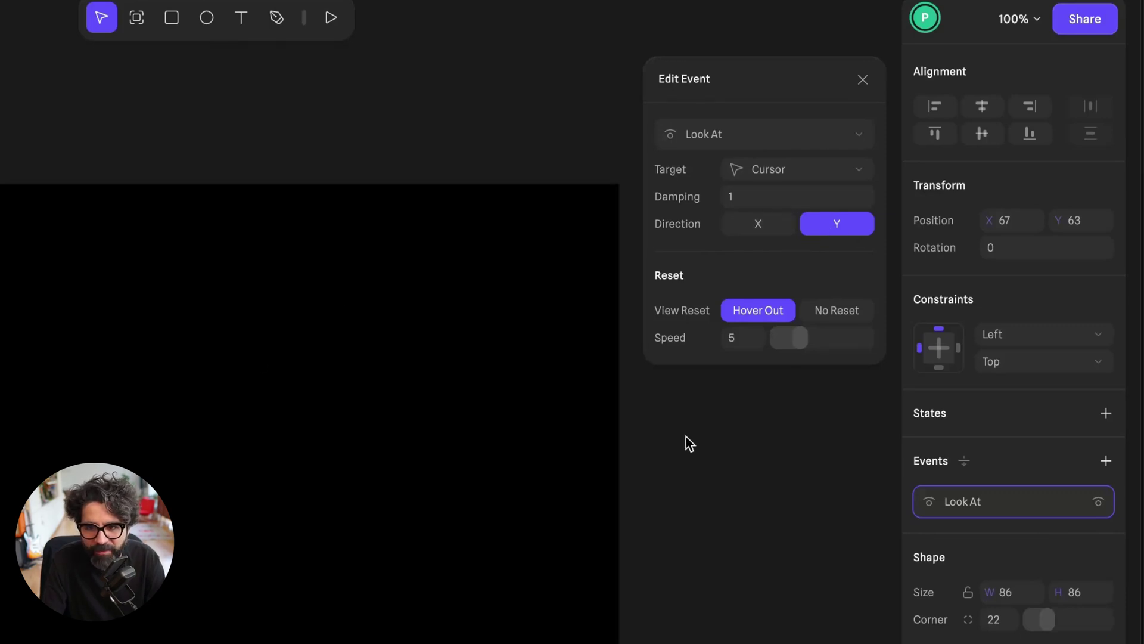
pyautogui.click(838, 308)
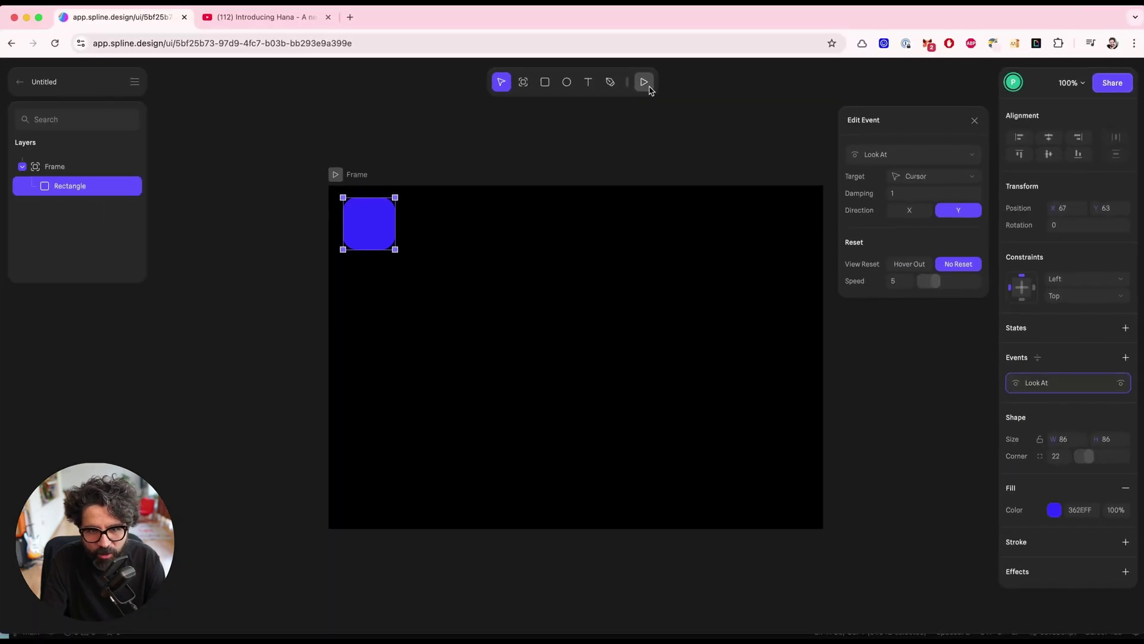
pyautogui.click(330, 17)
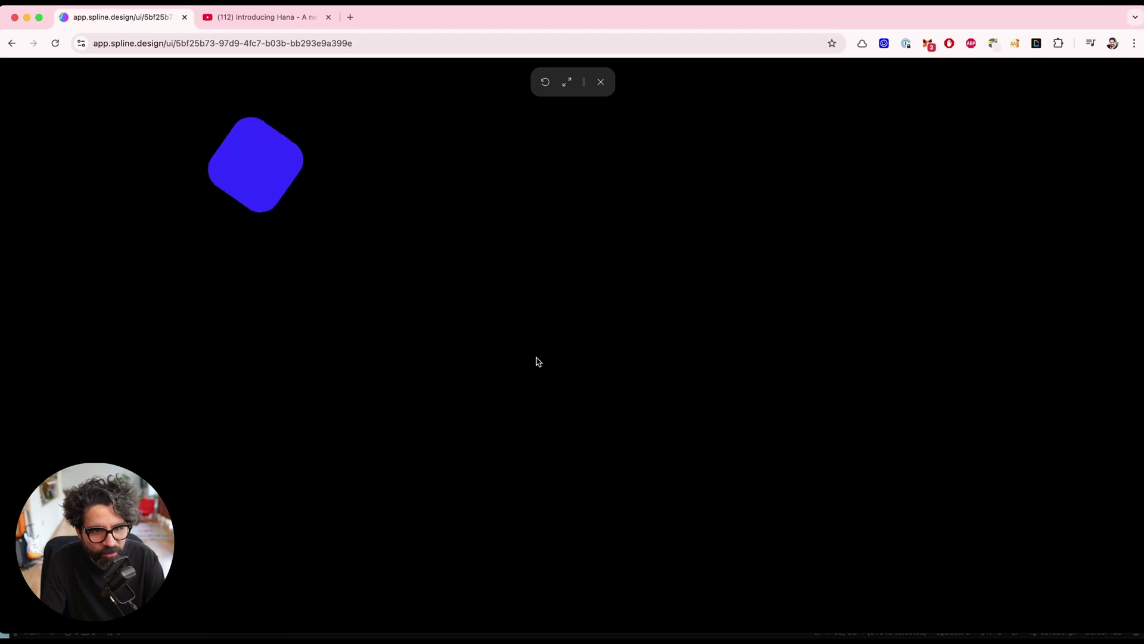
pyautogui.click(601, 81)
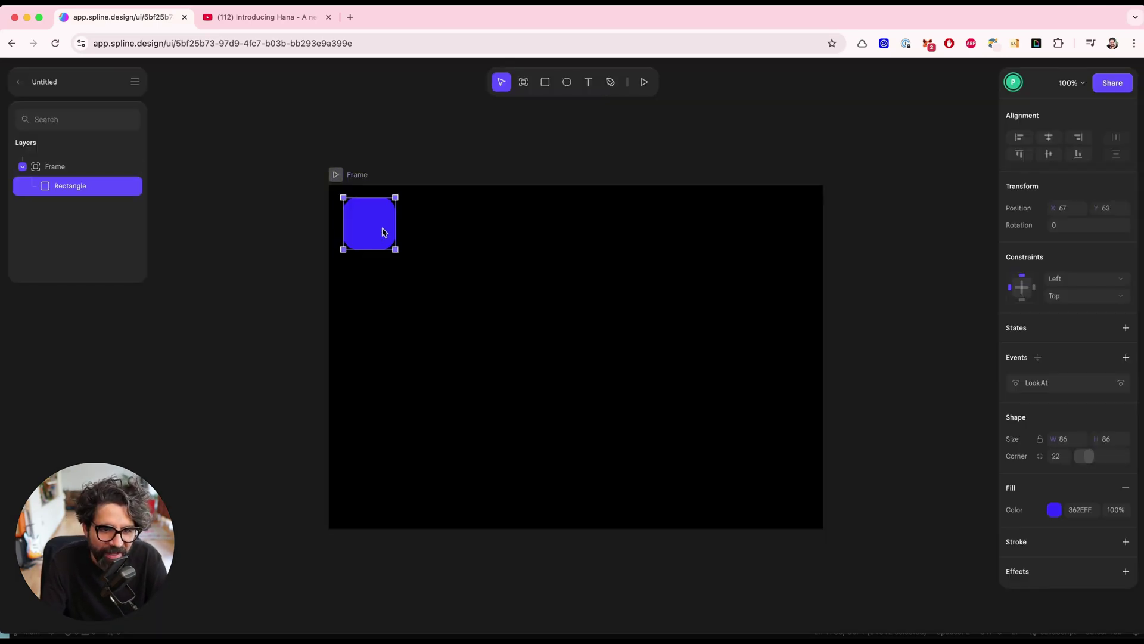
# Duplicate the square into a column of six and scale them to 78.82 to fit the frame
pyautogui.keyDown('alt'); pyautogui.moveTo(382, 232); pyautogui.dragTo(377, 285); pyautogui.keyUp('alt')
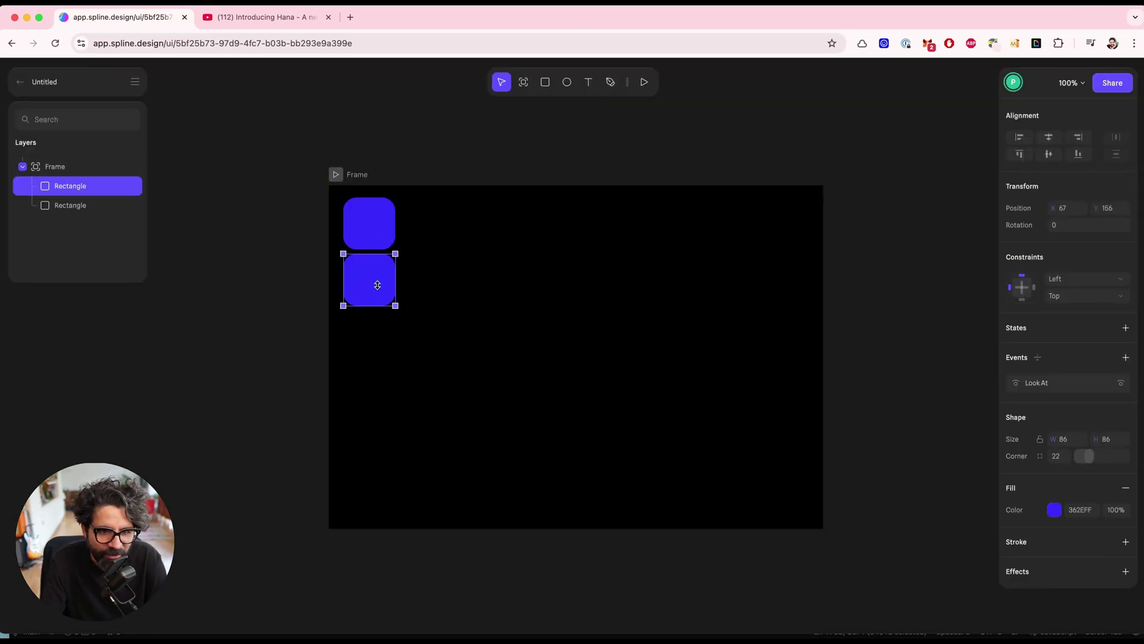
pyautogui.click(374, 226)
pyautogui.keyDown('alt'); pyautogui.moveTo(373, 226); pyautogui.dragTo(378, 348); pyautogui.keyUp('alt')
pyautogui.hotkey('ctrl', 'z')
pyautogui.keyDown('shift'); pyautogui.click(379, 290); pyautogui.keyUp('shift')
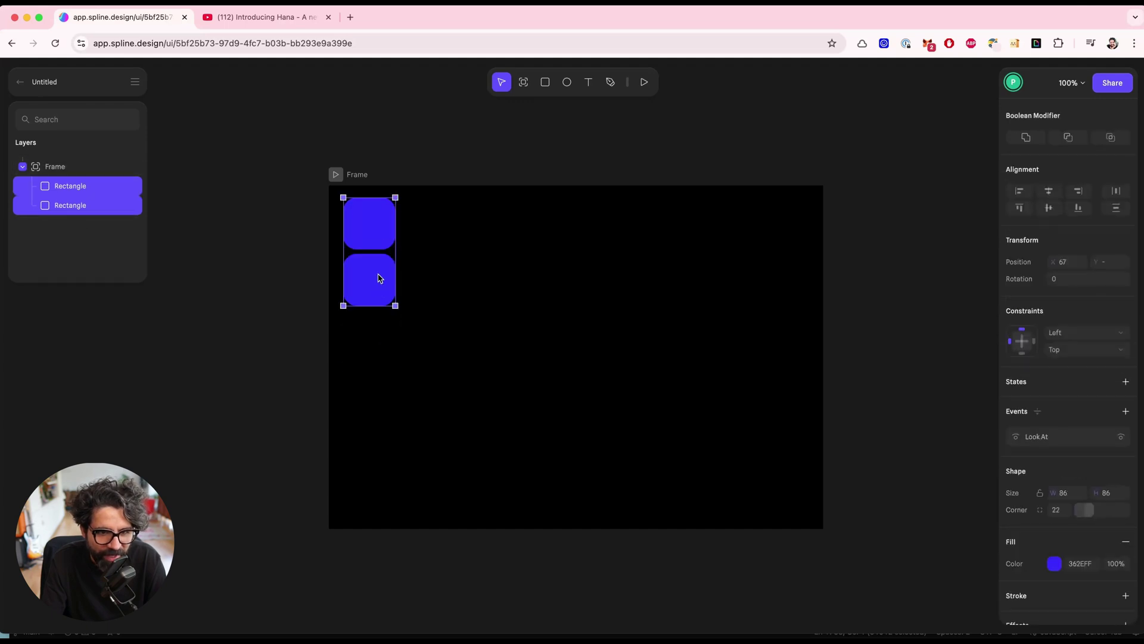
pyautogui.keyDown('alt'); pyautogui.moveTo(378, 277); pyautogui.dragTo(375, 469); pyautogui.keyUp('alt')
pyautogui.click(77, 283)
pyautogui.keyDown('shift'); pyautogui.click(77, 186); pyautogui.keyUp('shift')
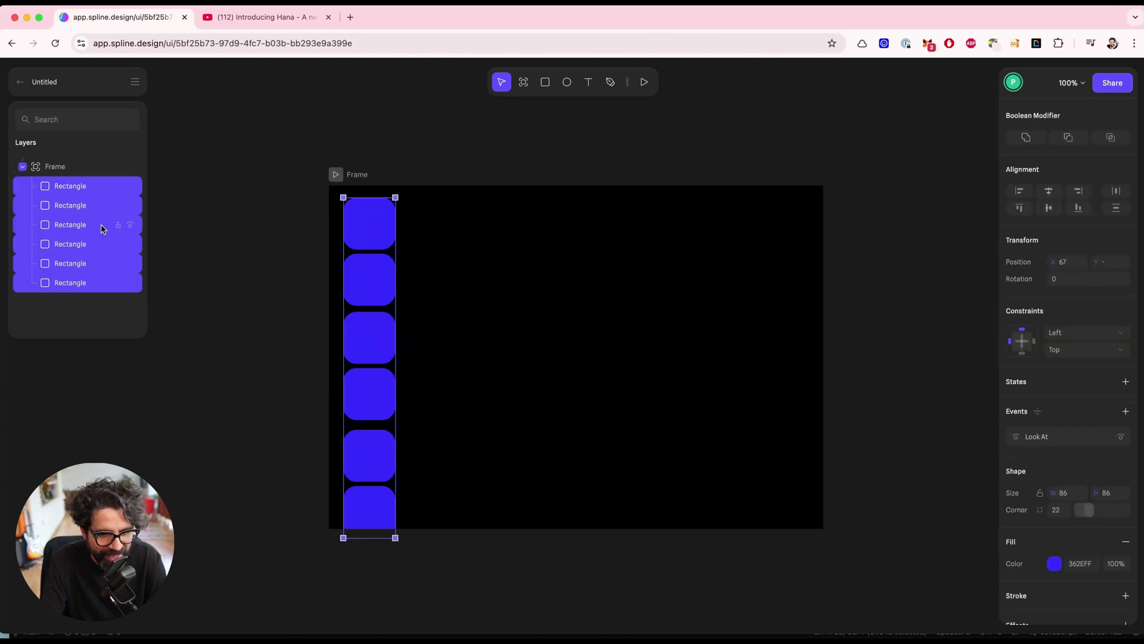
pyautogui.moveTo(395, 540); pyautogui.dragTo(378, 509)
# Copy the column rightward into 8 columns and nudge the bottom two rows up for even spacing
pyautogui.keyDown('alt'); pyautogui.moveTo(375, 225); pyautogui.dragTo(608, 240); pyautogui.keyUp('alt')
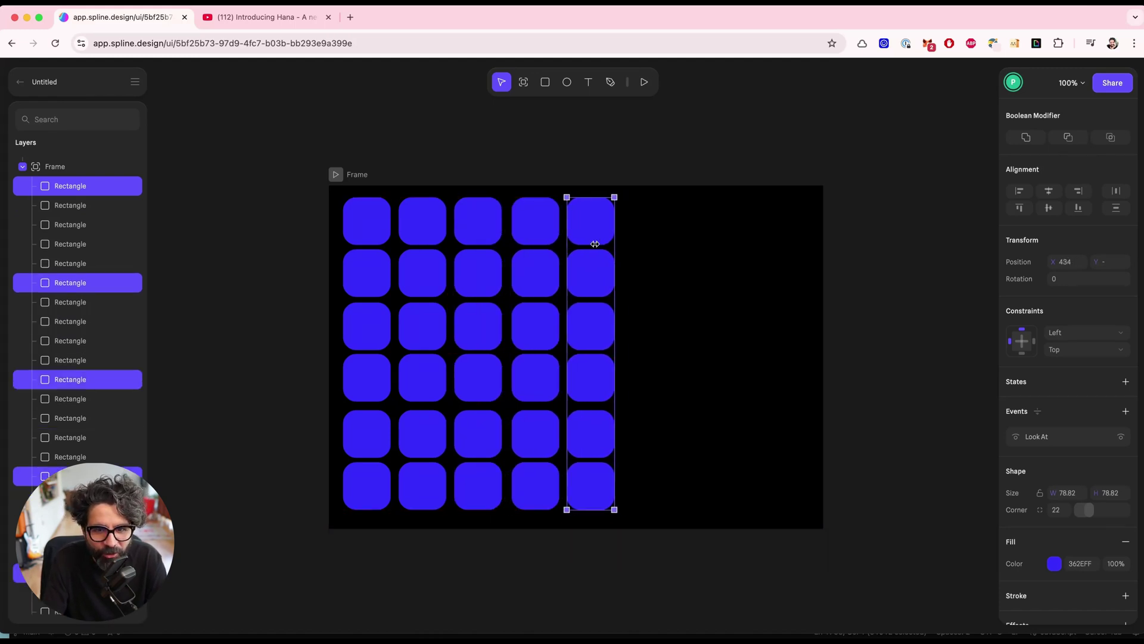
pyautogui.moveTo(595, 244); pyautogui.dragTo(768, 258)
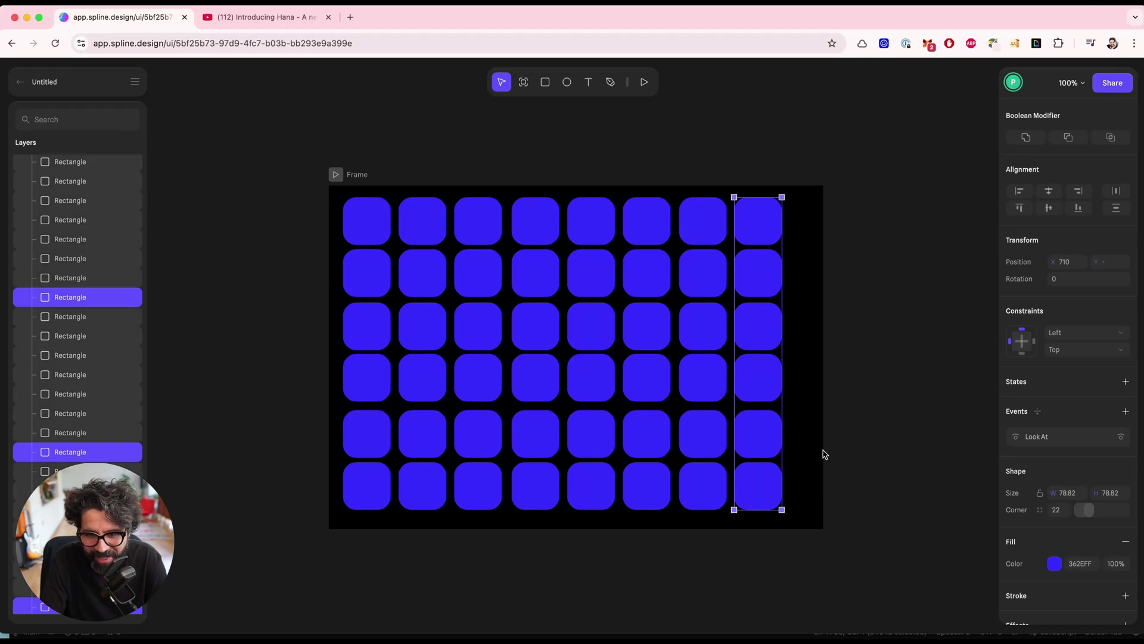
pyautogui.moveTo(807, 423); pyautogui.dragTo(754, 493)
pyautogui.hotkey('ctrl', 'z')
pyautogui.moveTo(807, 574); pyautogui.dragTo(322, 414)
pyautogui.press('Up')
pyautogui.press('Up')
pyautogui.press('Up')
pyautogui.press('Up')
pyautogui.press('Up')
# Nudge the right five columns left to even out the column spacing
pyautogui.click(783, 564)
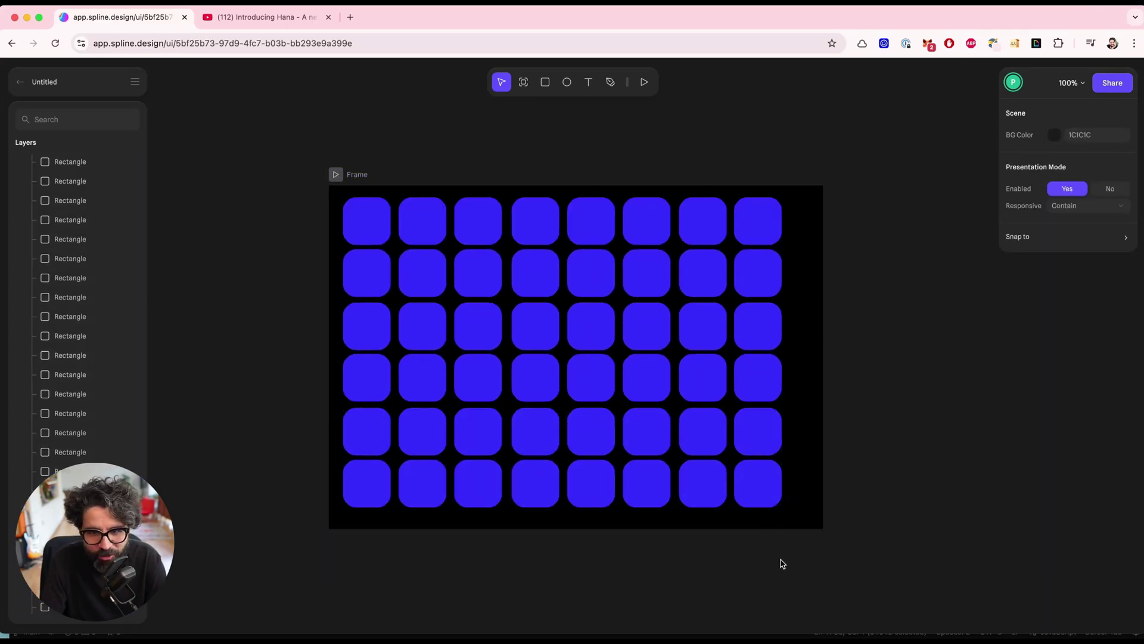
pyautogui.moveTo(782, 563); pyautogui.dragTo(527, 193)
pyautogui.press('Left')
pyautogui.press('Left')
pyautogui.press('Left')
pyautogui.press('Left')
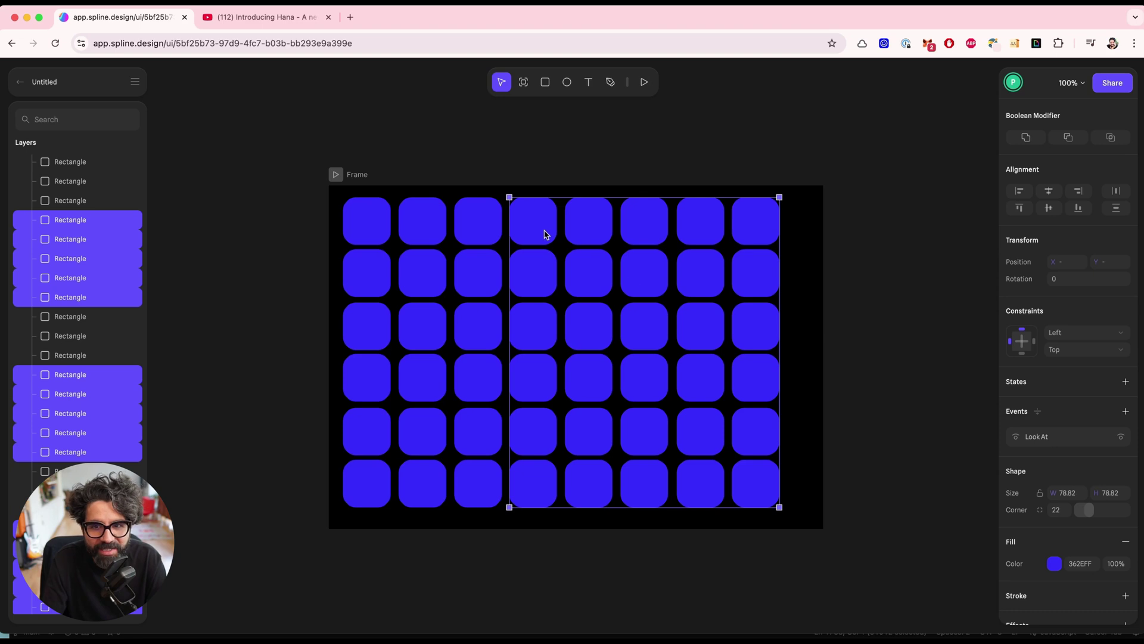
# Select all 48 squares of the 8×6 grid inside the frame
pyautogui.scroll(3, 73, 185)
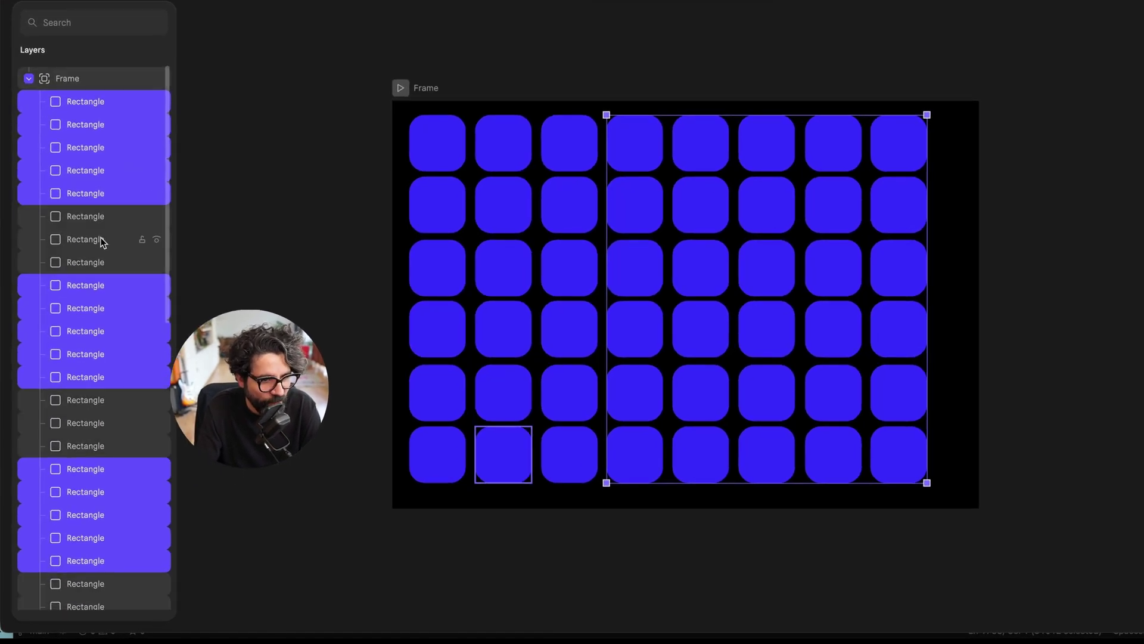
pyautogui.click(101, 241)
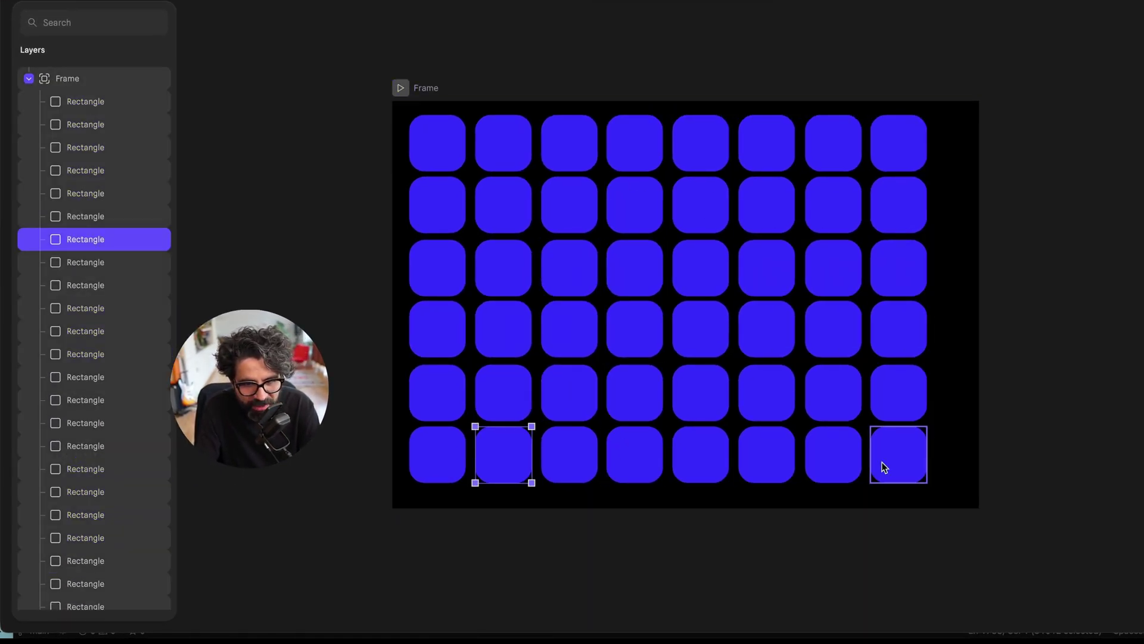
pyautogui.press('Escape')
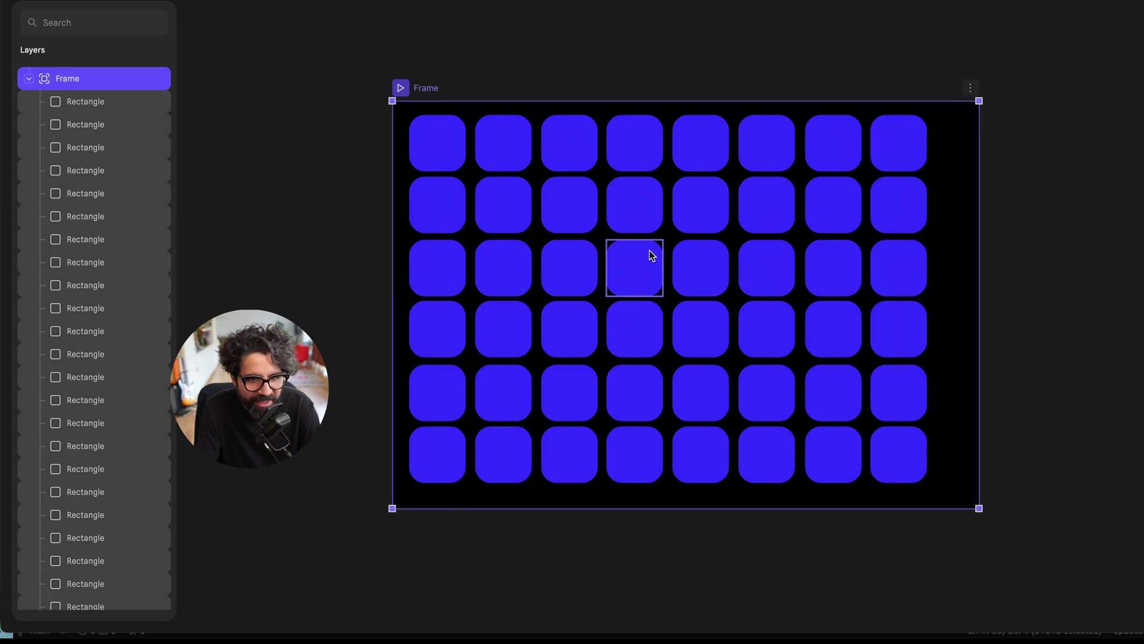
pyautogui.click(126, 102)
pyautogui.scroll(-10, 110, 434)
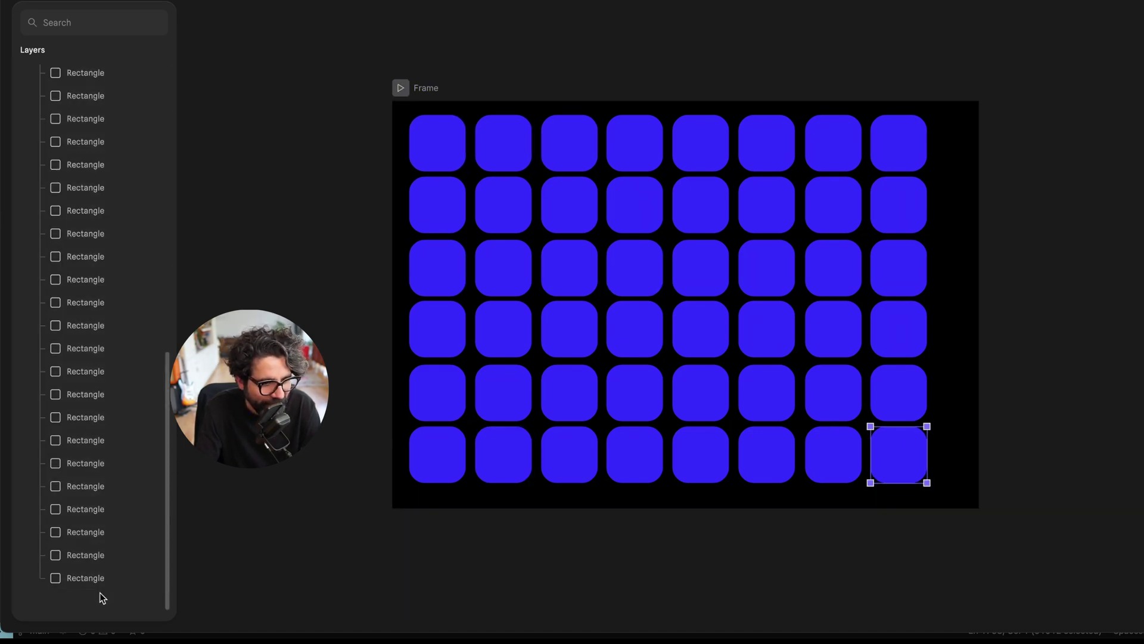
pyautogui.press('super+a')
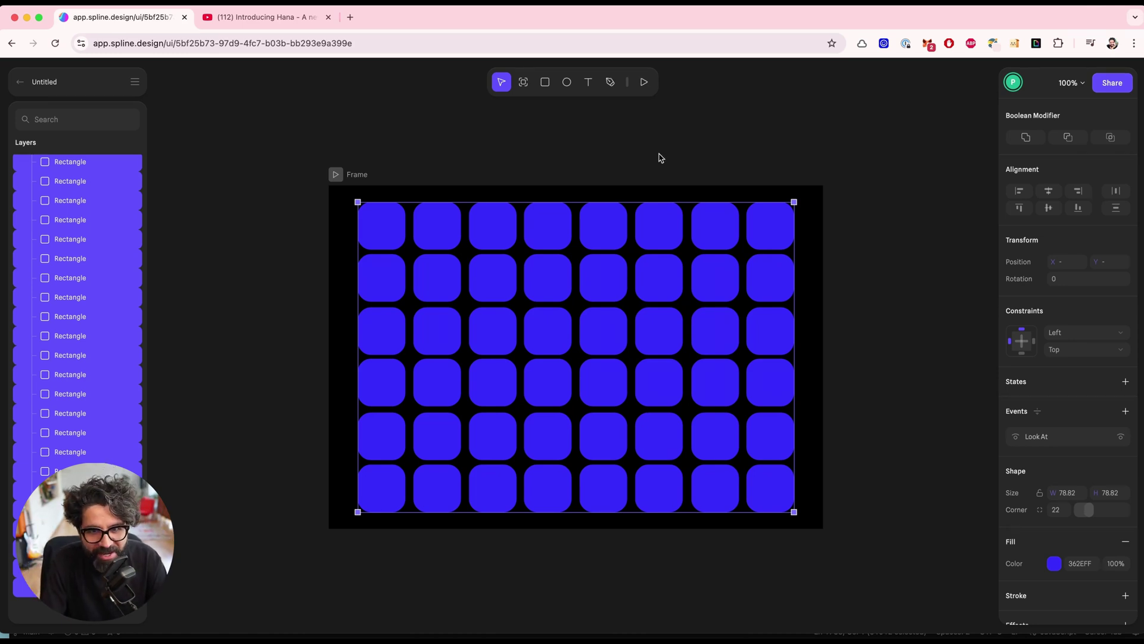
pyautogui.click(644, 83)
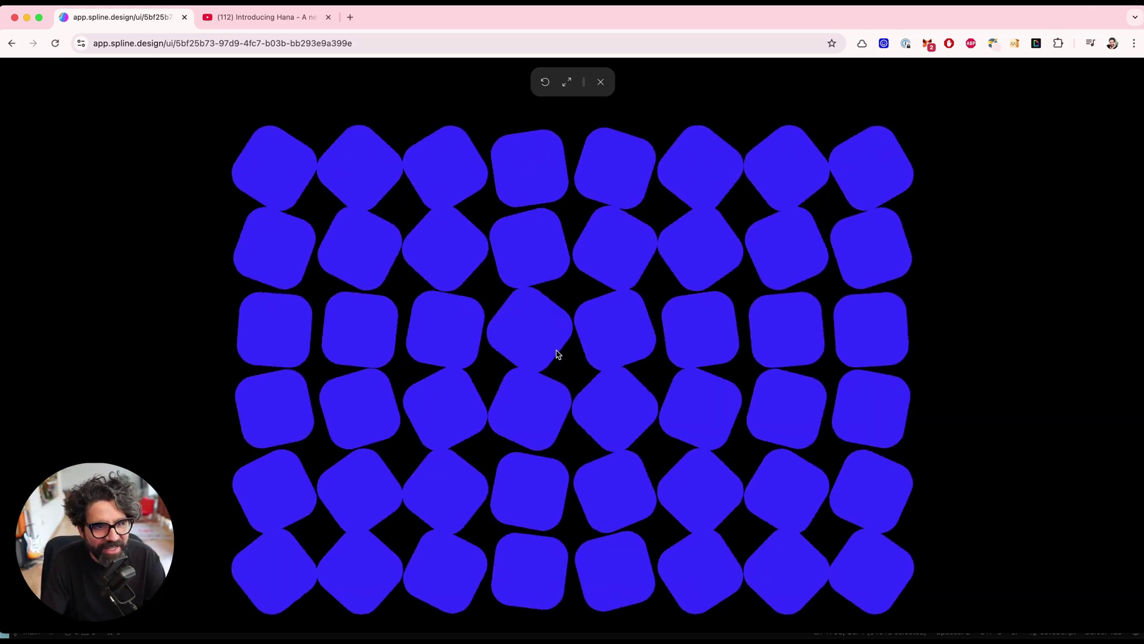
pyautogui.click(601, 81)
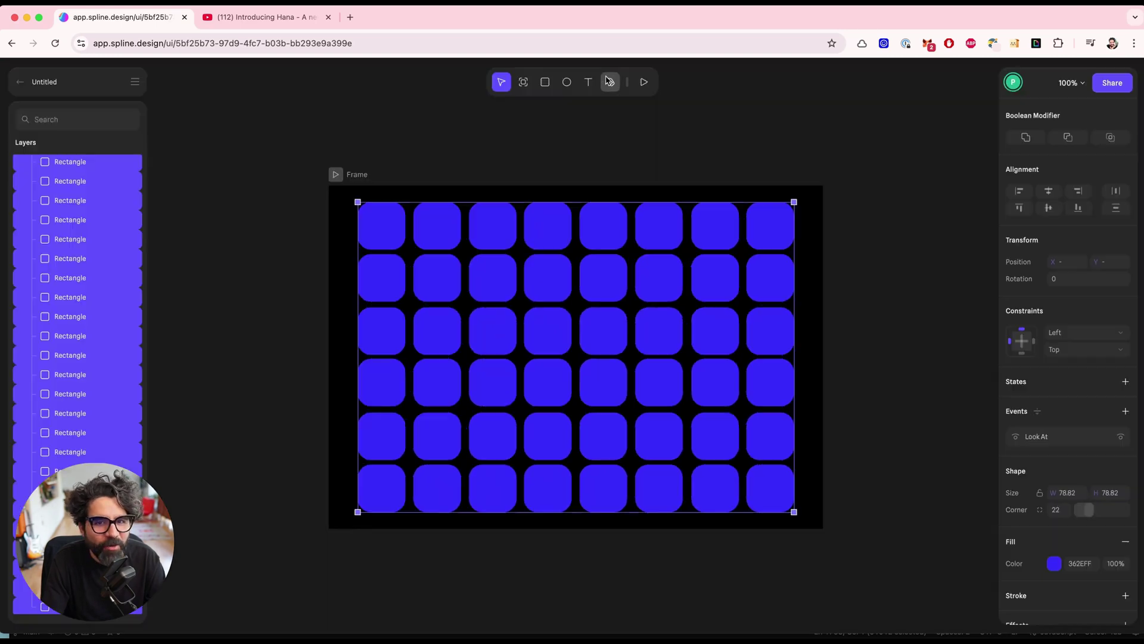
pyautogui.click(471, 141)
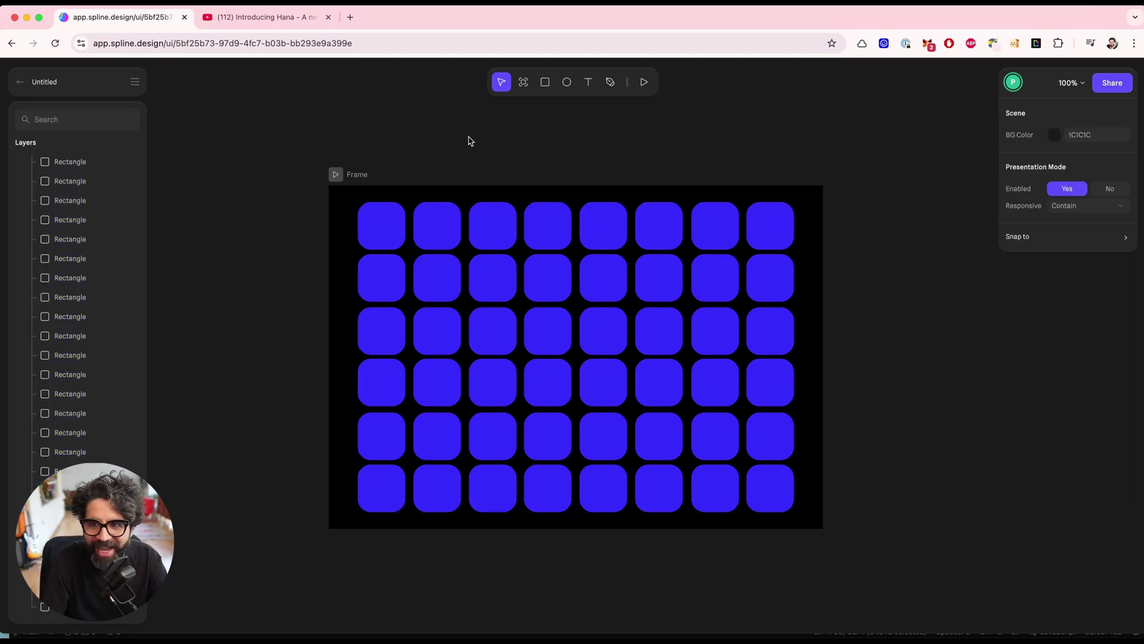